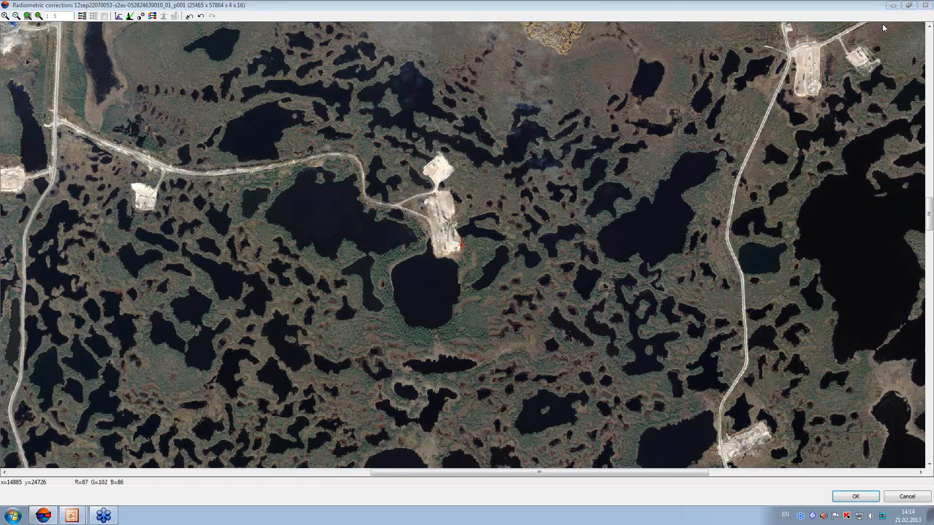
pyautogui.click(924, 5)
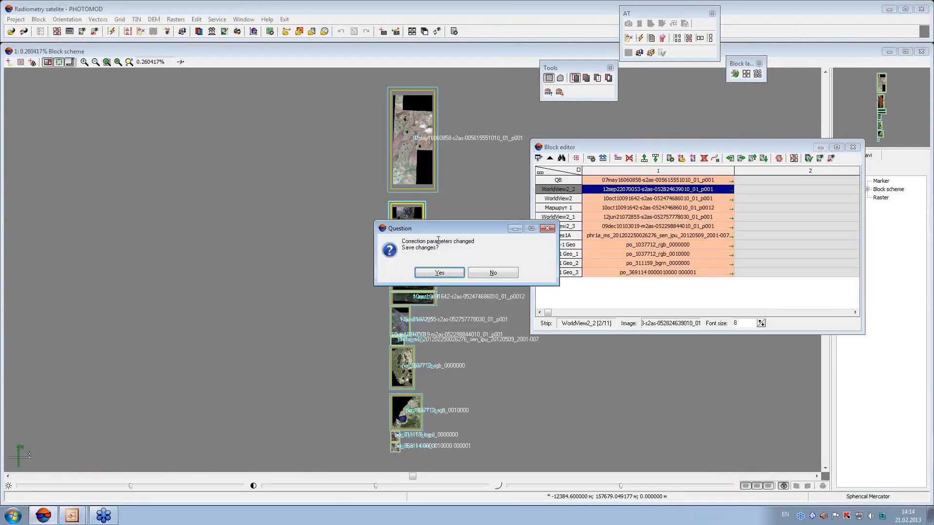
pyautogui.click(490, 271)
pyautogui.click(404, 146)
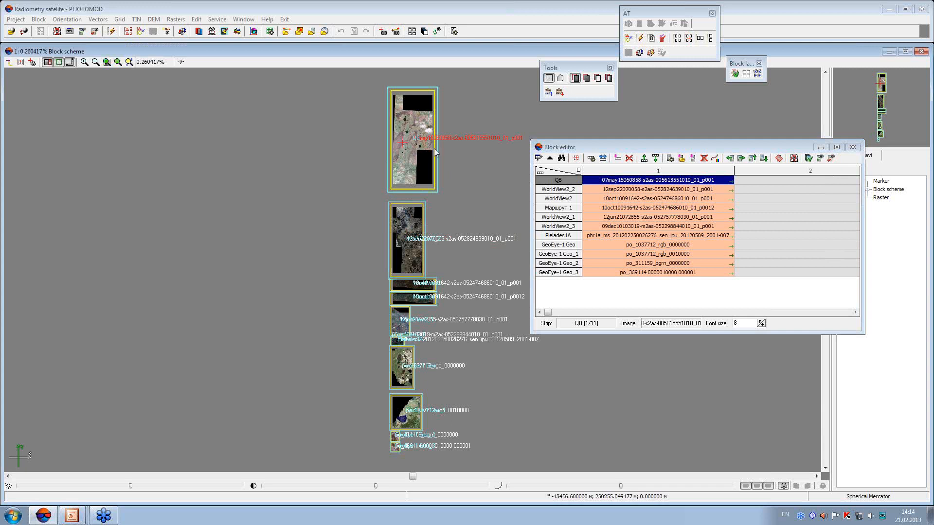
pyautogui.click(714, 159)
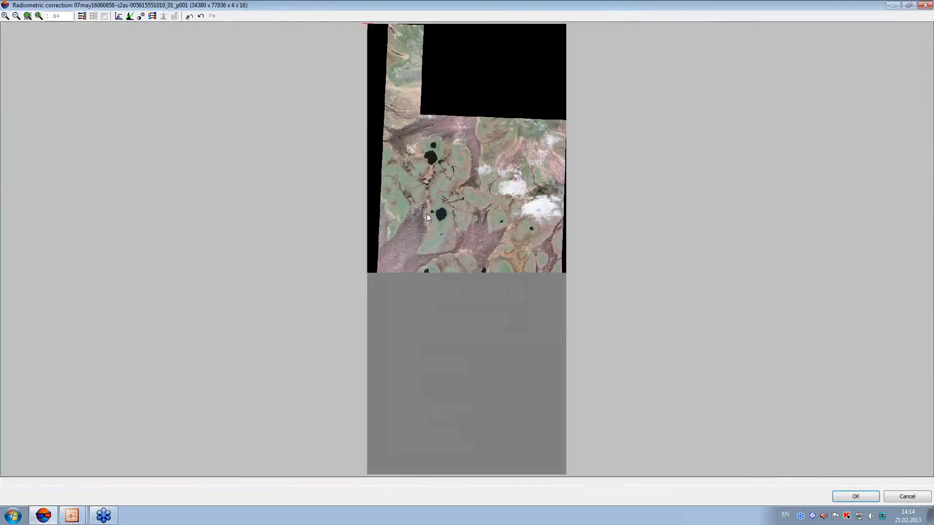
pyautogui.click(190, 16)
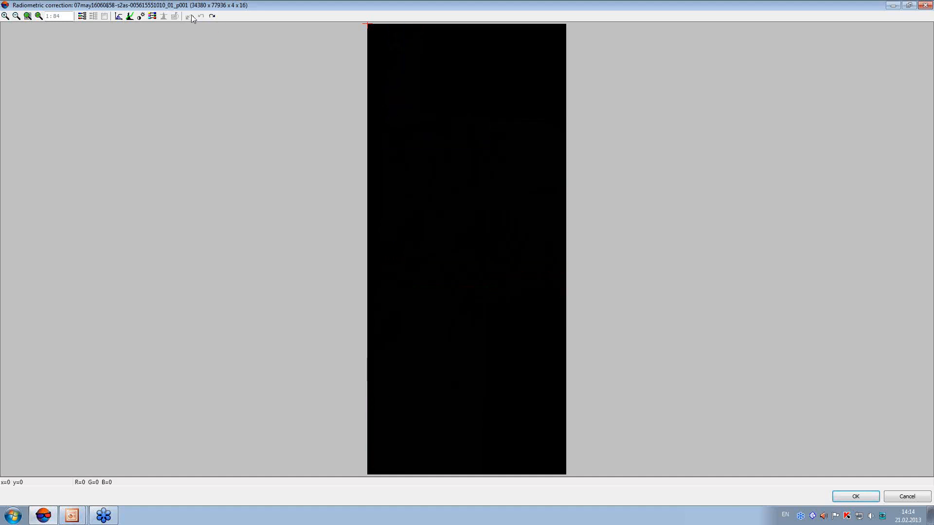
# Try auto levels in QuickLook mode with background cutting on the QB image, and cancel after viewing the result
pyautogui.click(119, 17)
pyautogui.click(487, 207)
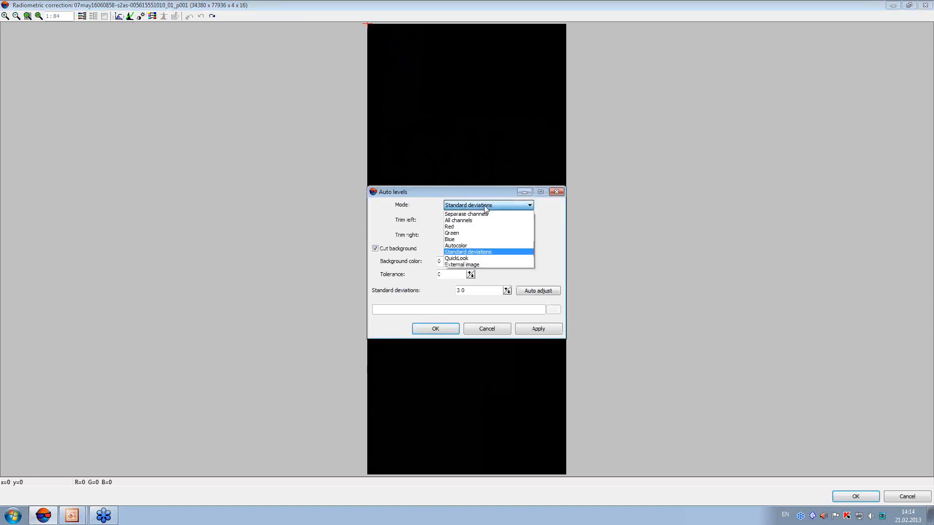
pyautogui.click(487, 209)
pyautogui.click(487, 207)
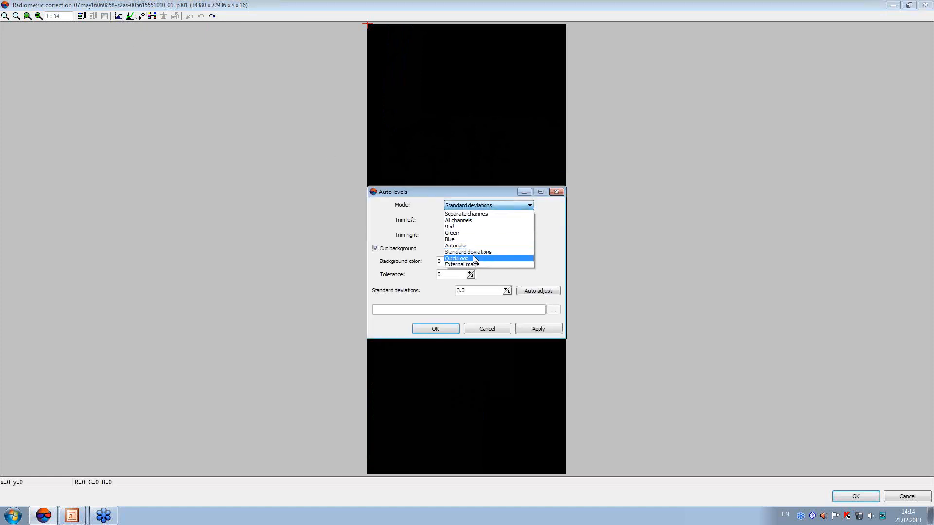
pyautogui.click(476, 259)
pyautogui.click(531, 330)
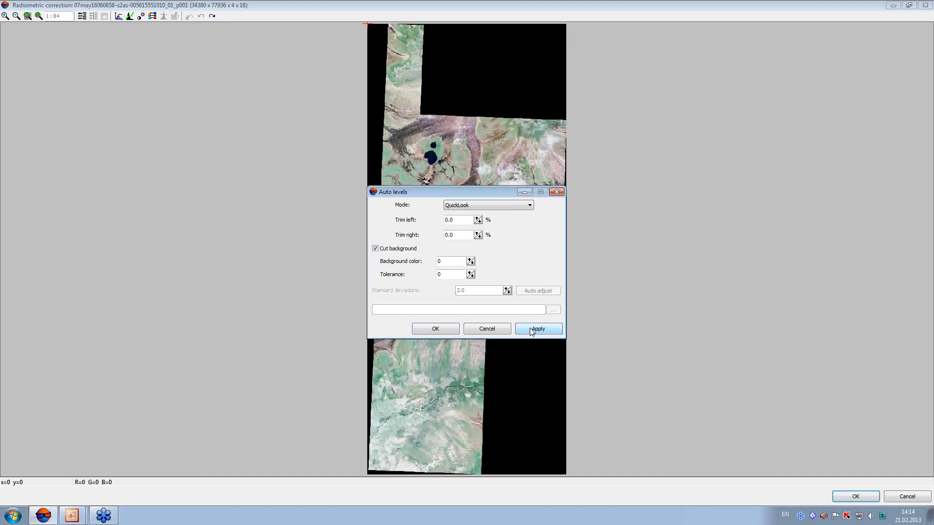
pyautogui.moveTo(479, 194); pyautogui.dragTo(692, 191)
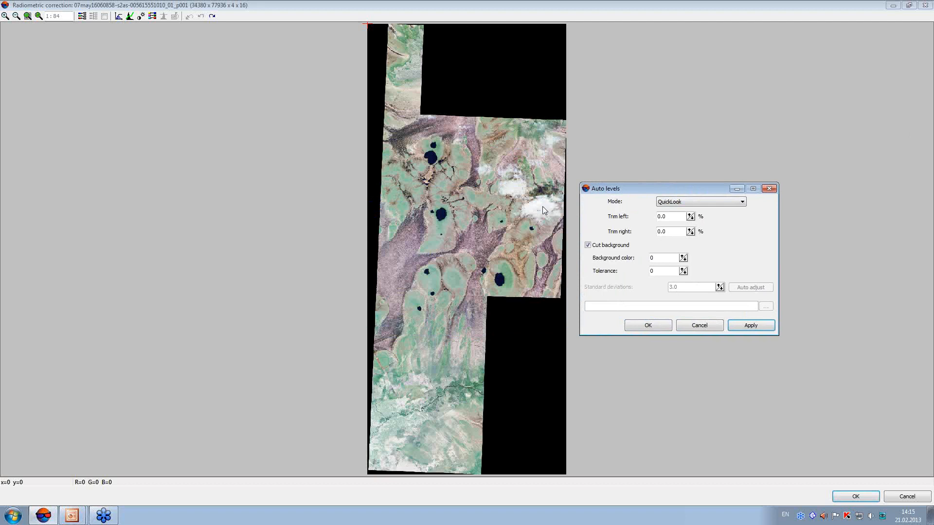
pyautogui.click(698, 326)
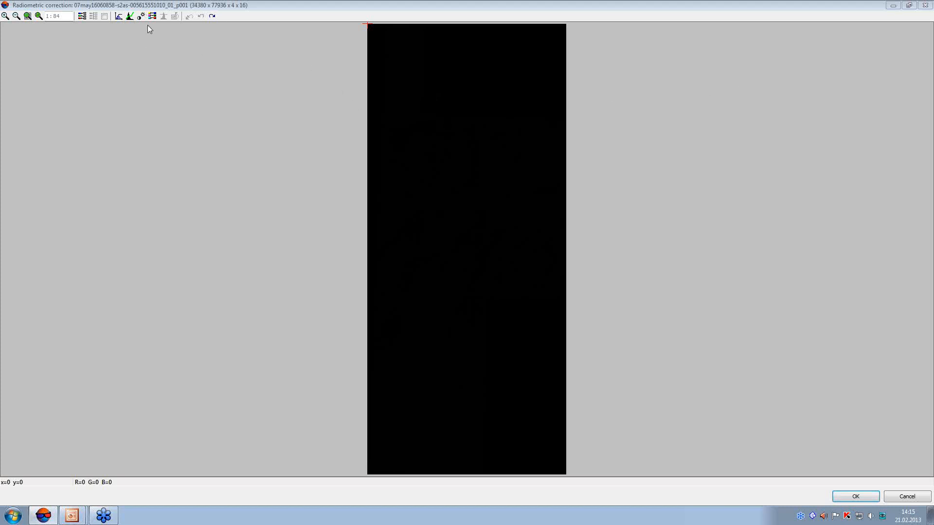
# Apply auto levels in All channels mode to the QB image
pyautogui.click(119, 18)
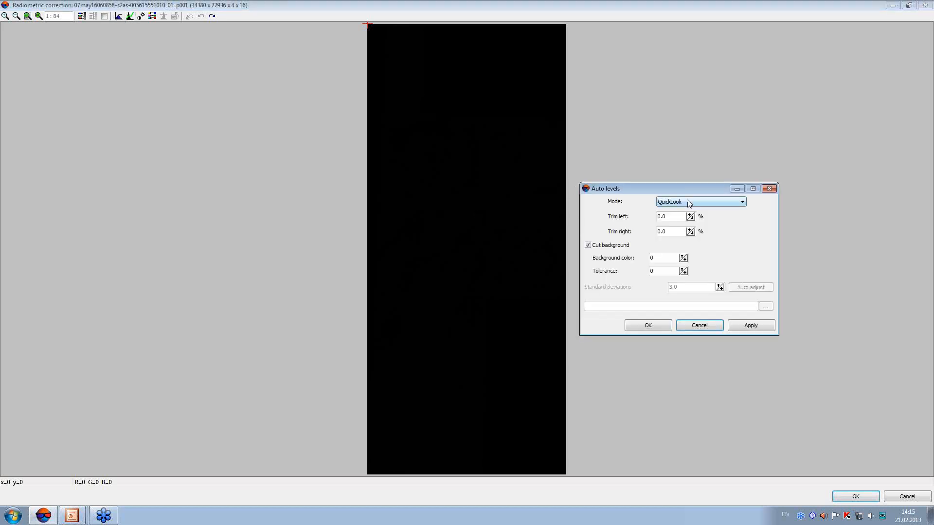
pyautogui.click(725, 203)
pyautogui.click(719, 216)
pyautogui.click(649, 325)
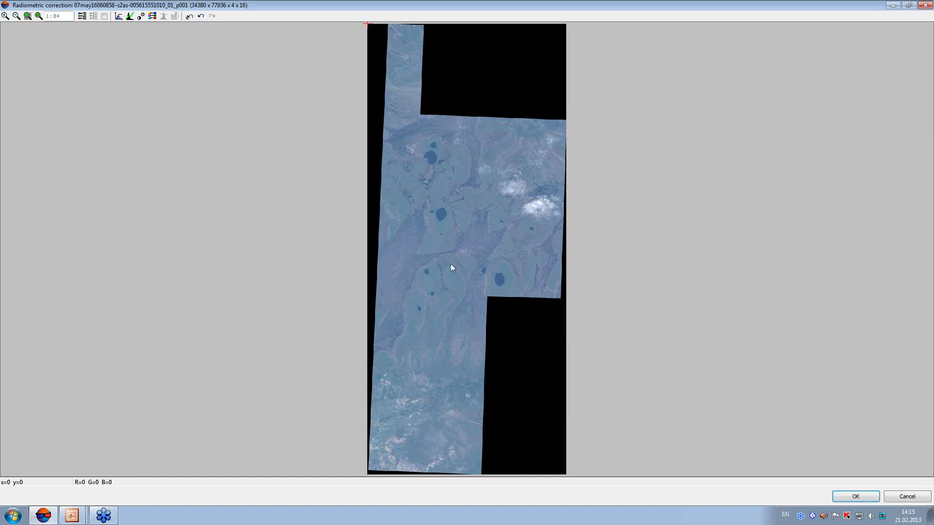
# With For all off and Preview on, shape the Blue curve with points at about 34041 in, 0 out and 43767 in, 48016 out
pyautogui.click(130, 18)
pyautogui.moveTo(455, 194); pyautogui.dragTo(241, 160)
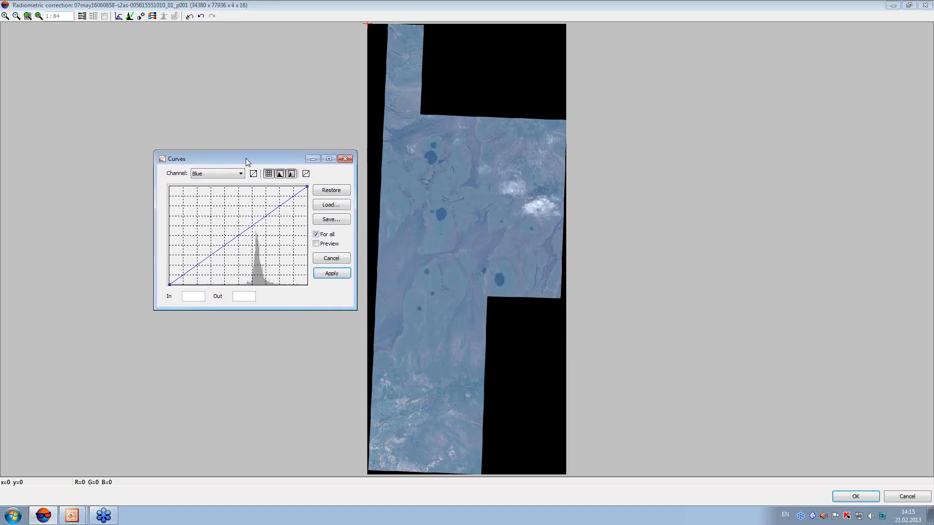
pyautogui.click(316, 235)
pyautogui.click(316, 244)
pyautogui.click(237, 237)
pyautogui.moveTo(236, 235); pyautogui.dragTo(241, 285)
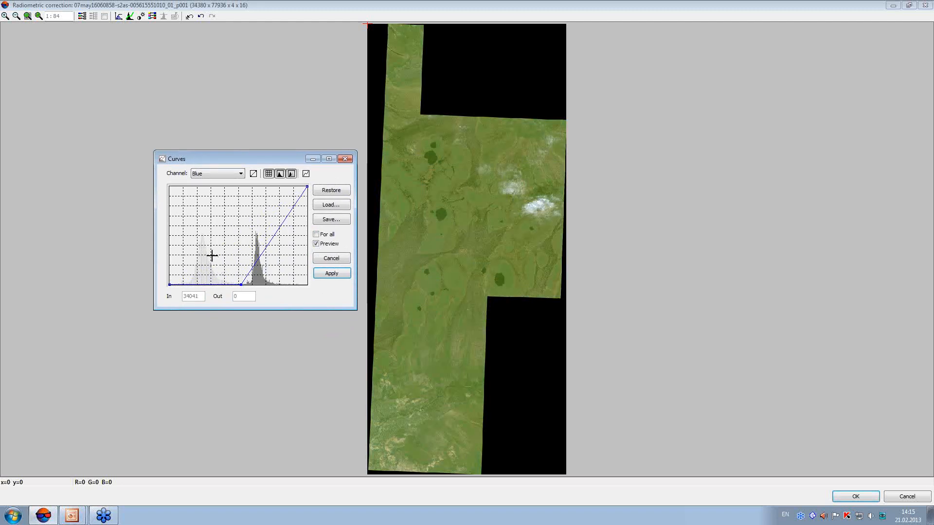
pyautogui.moveTo(278, 230); pyautogui.dragTo(261, 212)
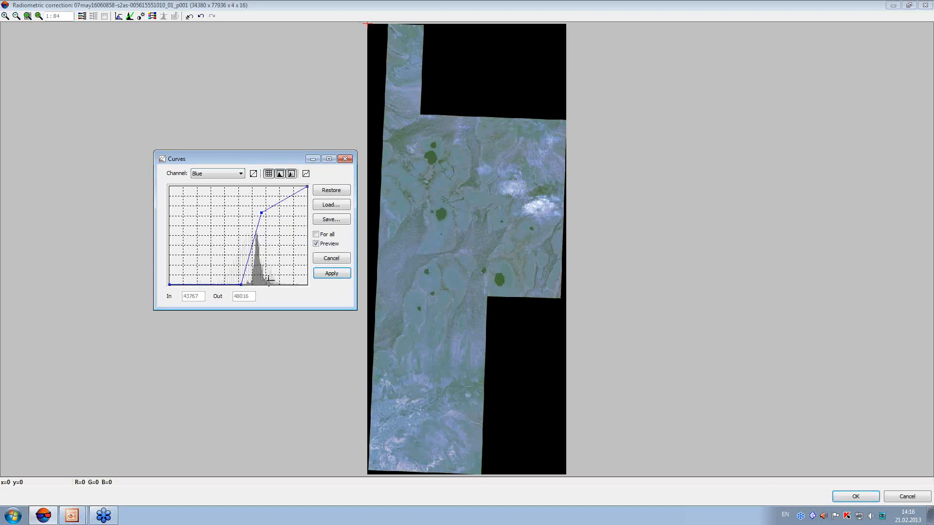
# Shape the Green channel curve with points at about 24084 in, 3 out and 38673 in, 39905 out
pyautogui.click(234, 174)
pyautogui.click(223, 189)
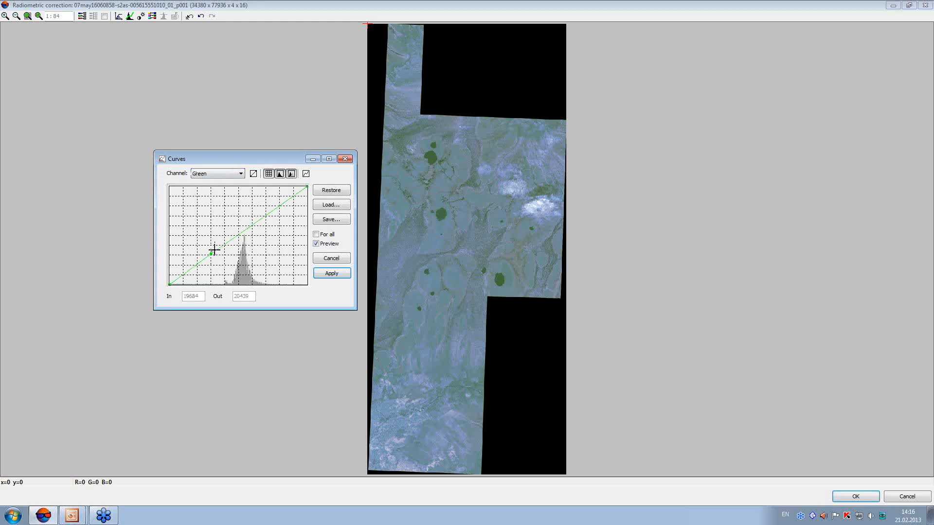
pyautogui.click(212, 254)
pyautogui.moveTo(214, 263); pyautogui.dragTo(217, 269)
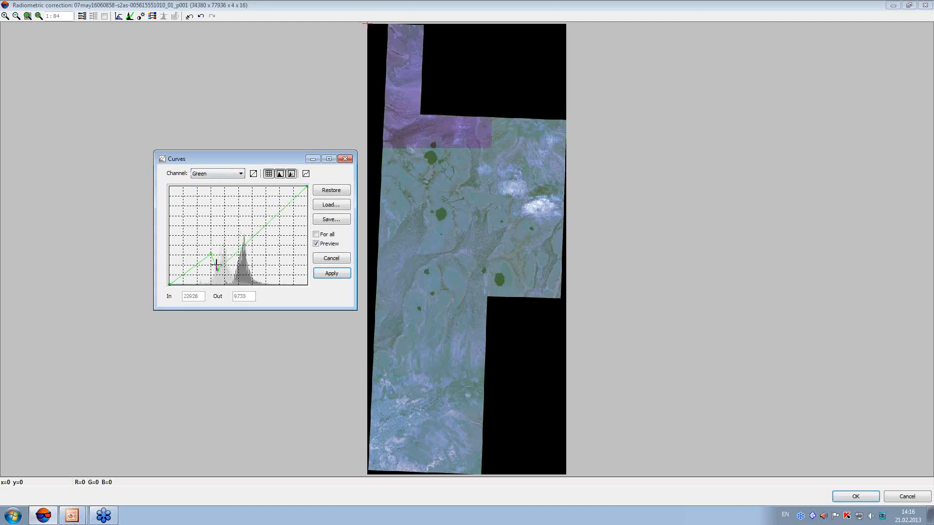
pyautogui.rightClick(217, 269)
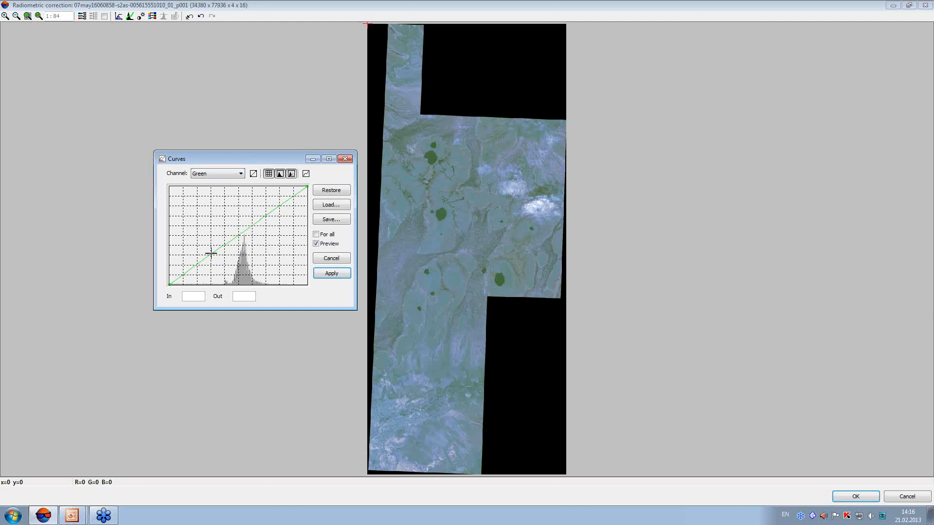
pyautogui.moveTo(217, 249); pyautogui.dragTo(221, 284)
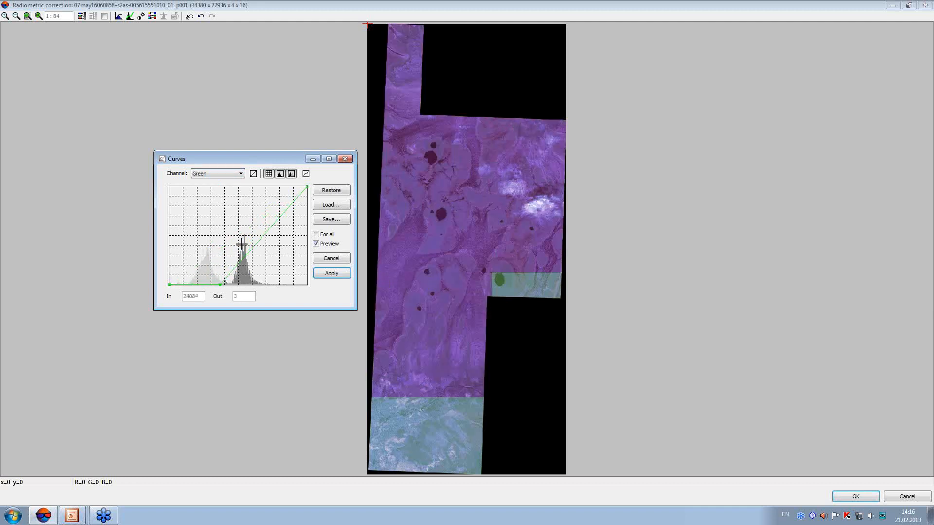
pyautogui.click(258, 241)
pyautogui.moveTo(250, 228); pyautogui.dragTo(250, 223)
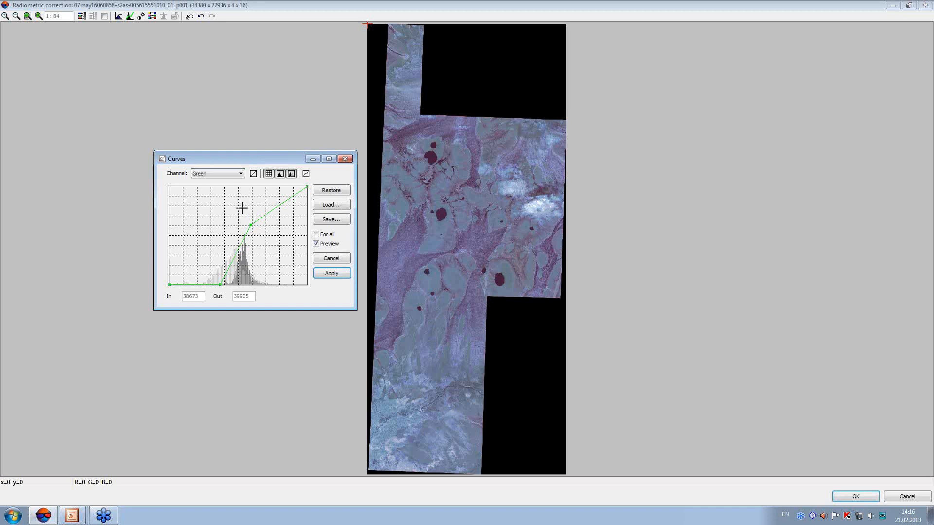
# Pull the Red curve's shadow point to zero before the histogram, add a point at about 31957 in, 35687 out, and apply the curves
pyautogui.click(240, 174)
pyautogui.click(228, 196)
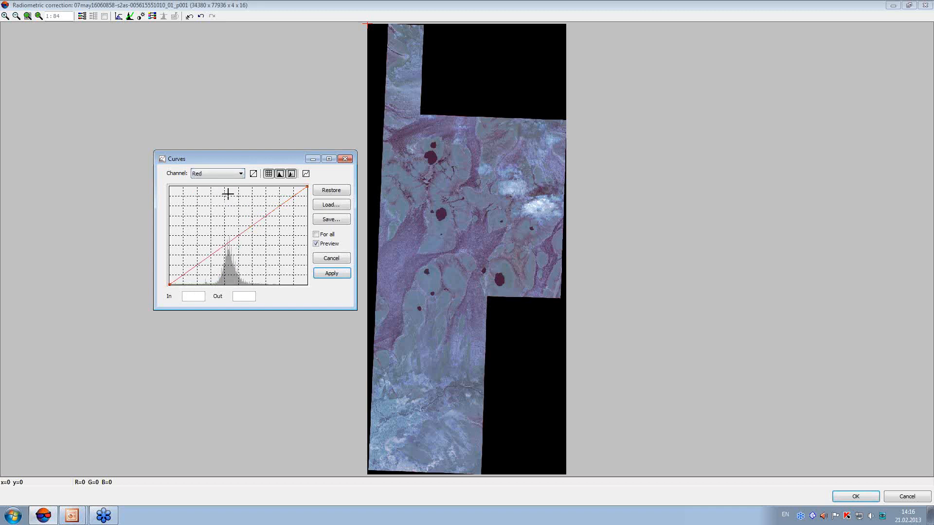
pyautogui.click(202, 263)
pyautogui.moveTo(201, 263); pyautogui.dragTo(204, 285)
pyautogui.moveTo(246, 244); pyautogui.dragTo(236, 231)
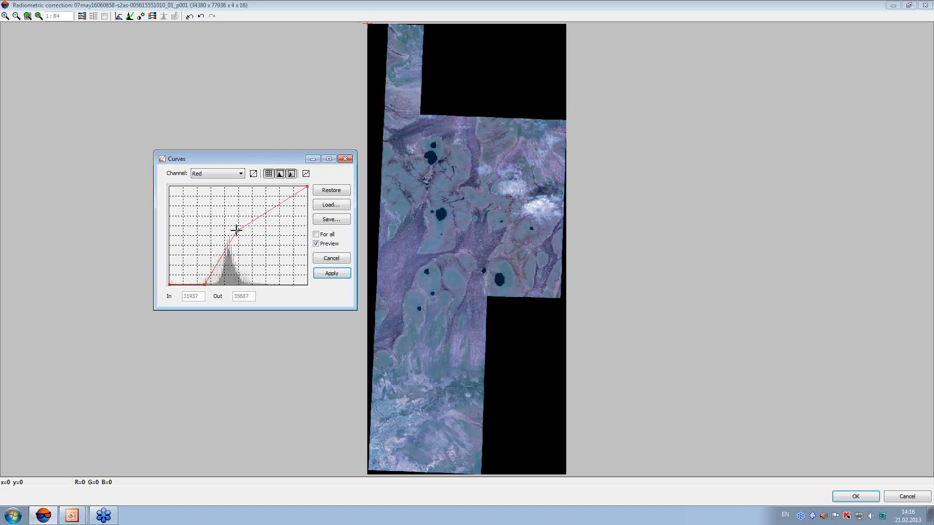
pyautogui.click(331, 275)
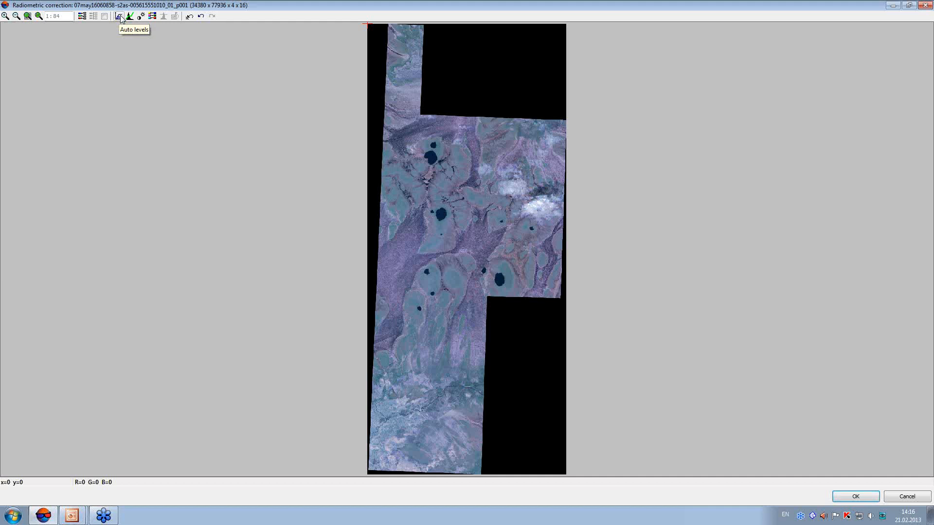
pyautogui.click(129, 17)
pyautogui.moveTo(491, 194); pyautogui.dragTo(266, 209)
pyautogui.click(237, 265)
pyautogui.click(304, 282)
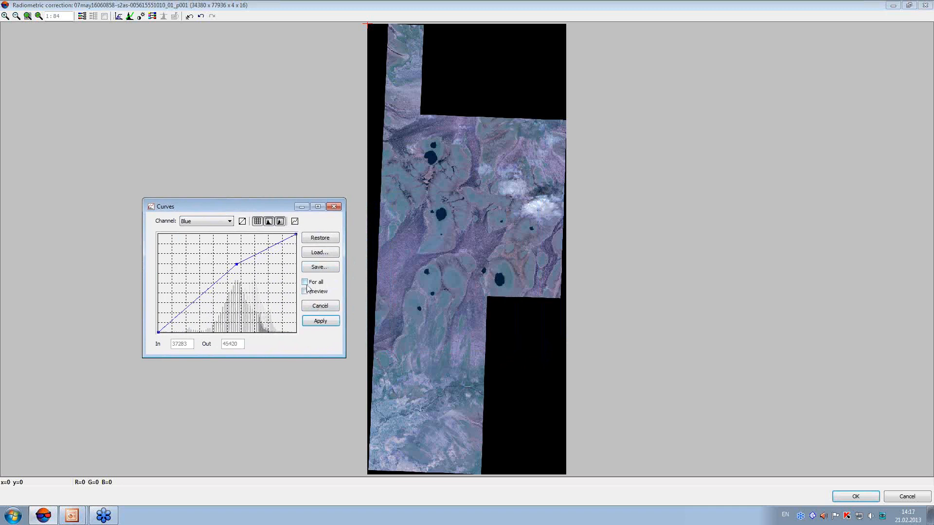
pyautogui.click(322, 307)
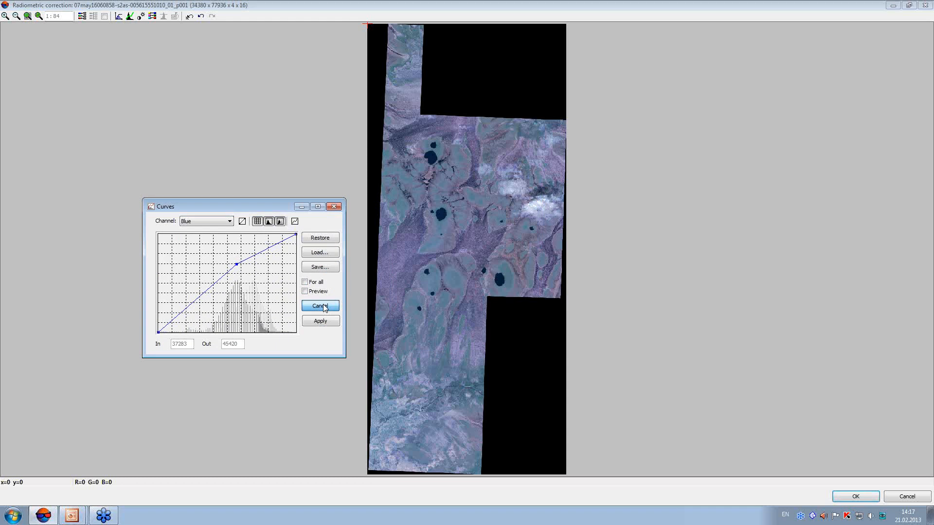
# Try slight previewed curve adjustments to the Blue channel and to Red at about 36820 in, 37958 out, and cancel them
pyautogui.click(130, 16)
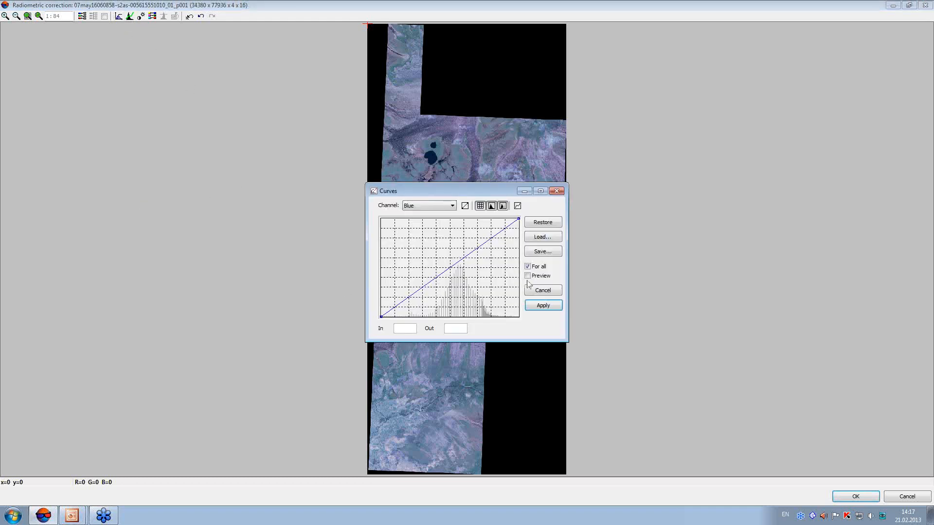
pyautogui.click(527, 276)
pyautogui.click(527, 266)
pyautogui.moveTo(465, 192); pyautogui.dragTo(262, 230)
pyautogui.moveTo(250, 302); pyautogui.dragTo(263, 290)
pyautogui.click(249, 242)
pyautogui.click(243, 265)
pyautogui.moveTo(255, 298)
pyautogui.mouseDown()
pyautogui.moveTo(251, 291)
pyautogui.moveTo(256, 297)
pyautogui.mouseUp()
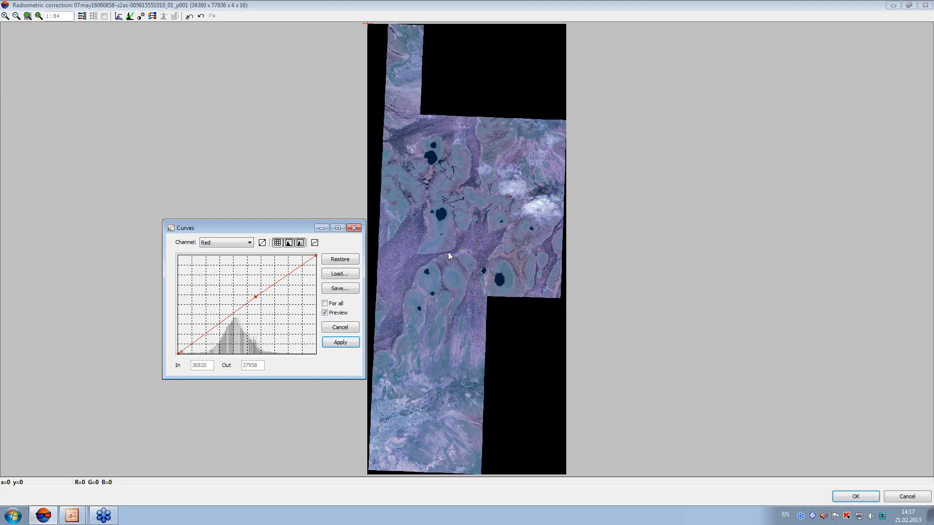
pyautogui.click(354, 325)
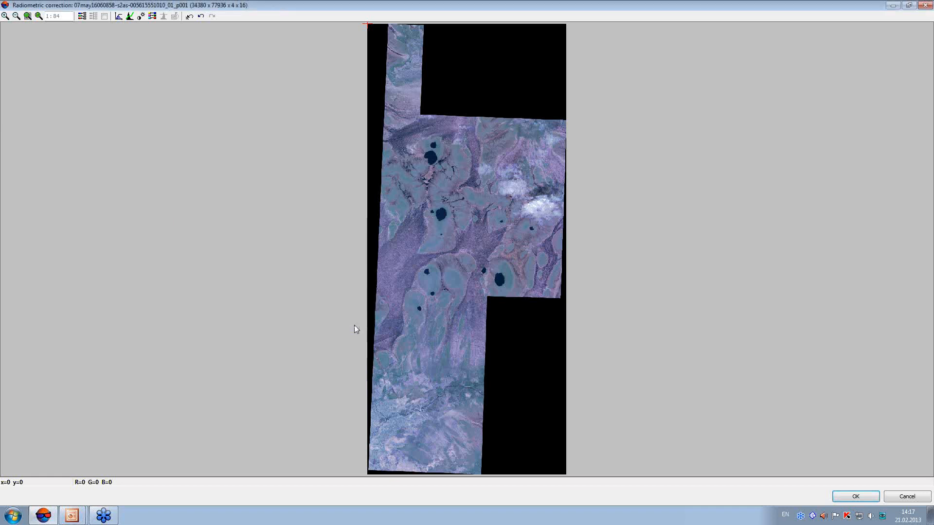
# Close the QB image's radiometric correction and discard its changed parameters
pyautogui.click(924, 5)
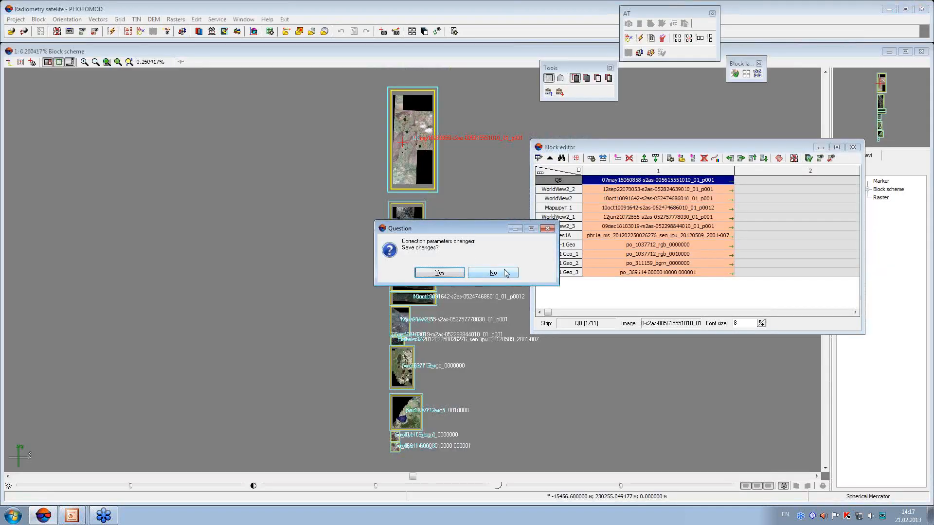
pyautogui.click(504, 272)
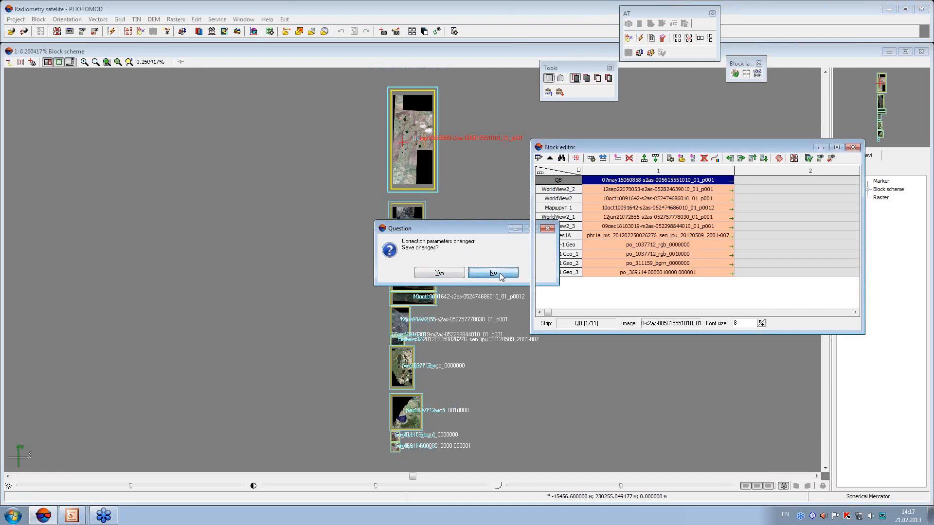
pyautogui.click(403, 301)
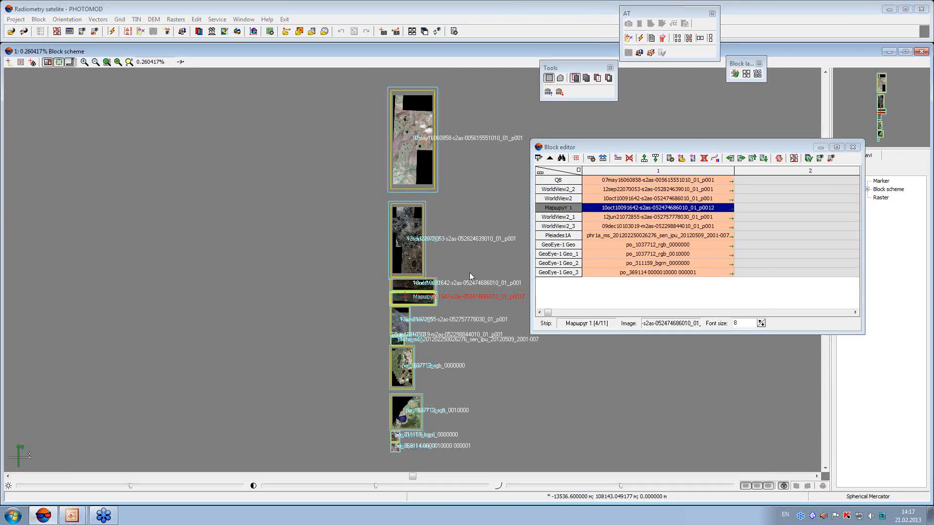
pyautogui.moveTo(607, 150); pyautogui.dragTo(581, 150)
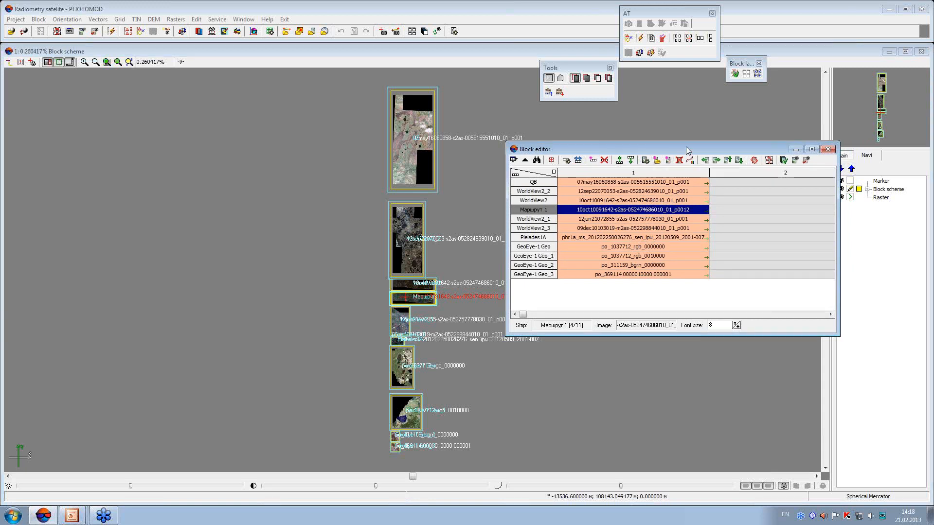
pyautogui.moveTo(689, 150); pyautogui.dragTo(662, 150)
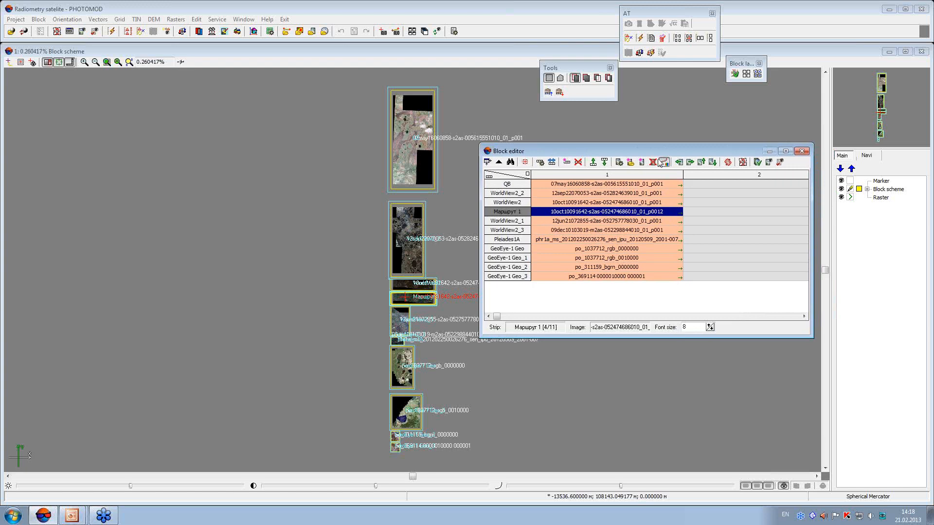
pyautogui.click(658, 161)
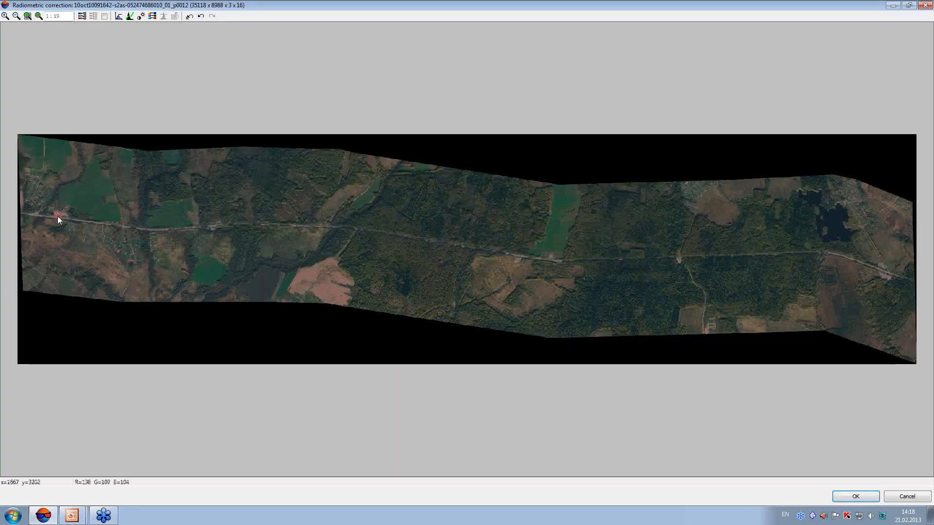
pyautogui.click(55, 217)
pyautogui.scroll(3, 55, 217)
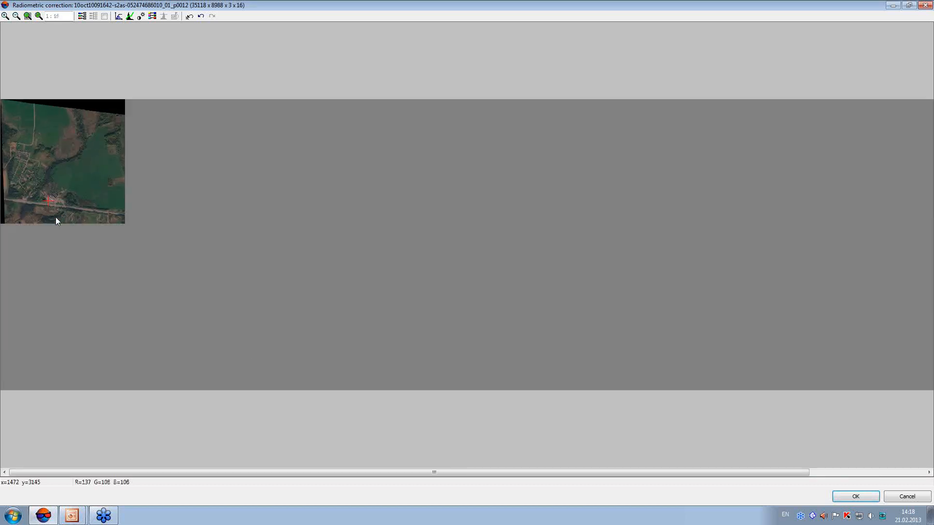
pyautogui.scroll(3, 56, 217)
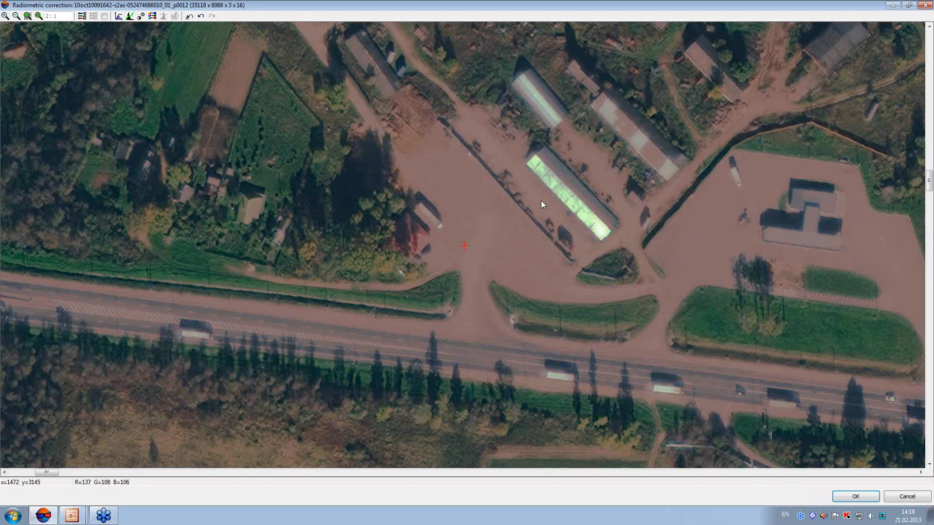
# Undo all radiometric corrections of the image and show the whole strip
pyautogui.scroll(-5, 434, 264)
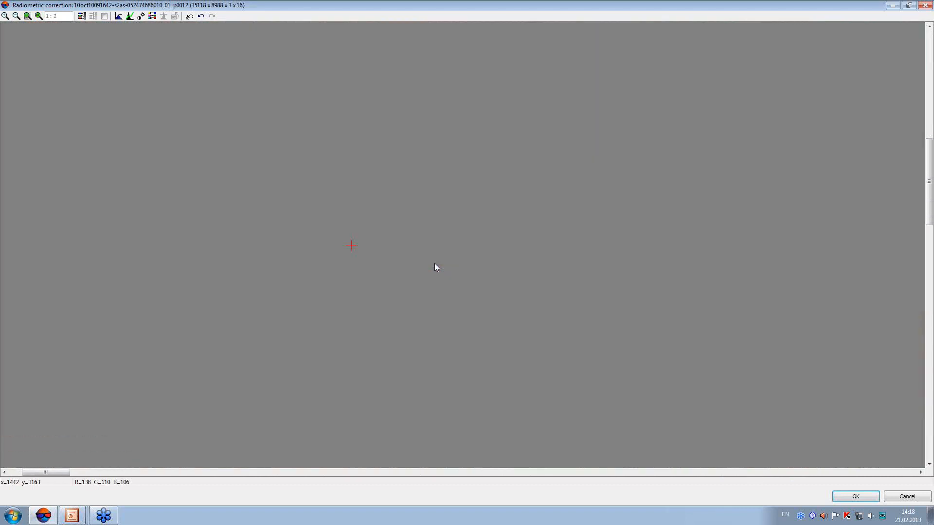
pyautogui.scroll(-1, 435, 267)
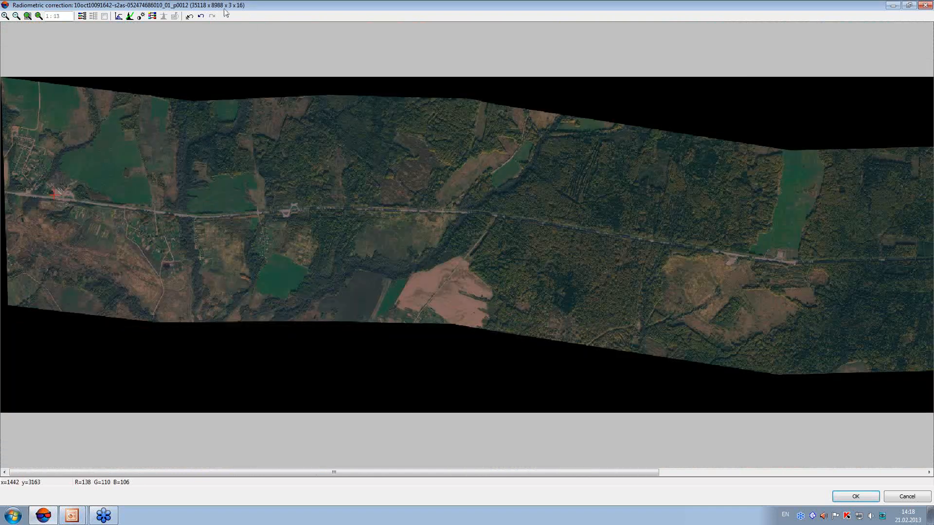
pyautogui.click(190, 16)
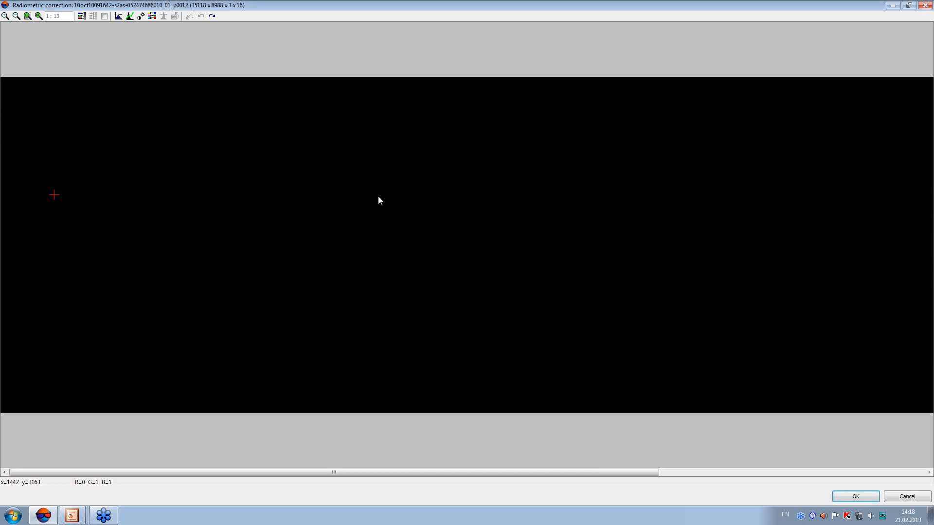
# Brighten all channels together with a curve point at 13353 in, 65535 out, and apply the curves
pyautogui.click(129, 16)
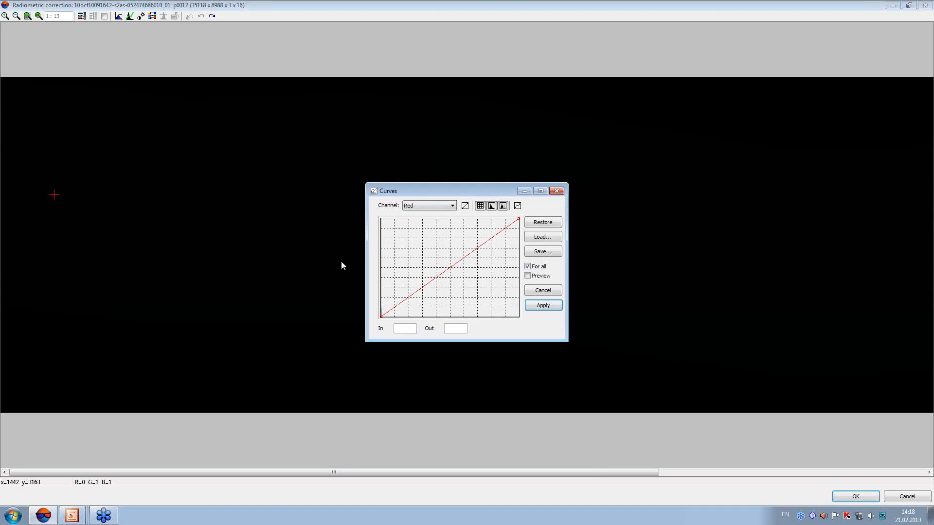
pyautogui.moveTo(364, 259); pyautogui.dragTo(141, 265)
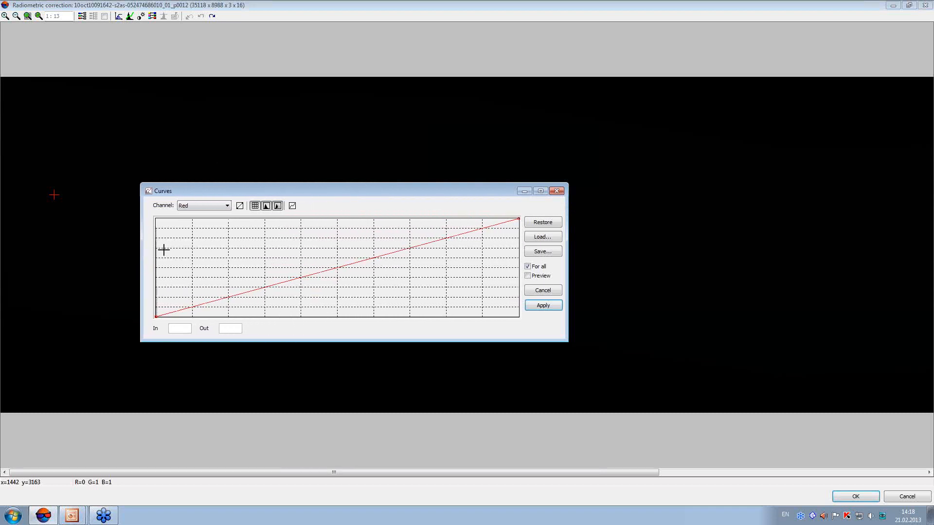
pyautogui.click(228, 298)
pyautogui.moveTo(228, 296); pyautogui.dragTo(229, 218)
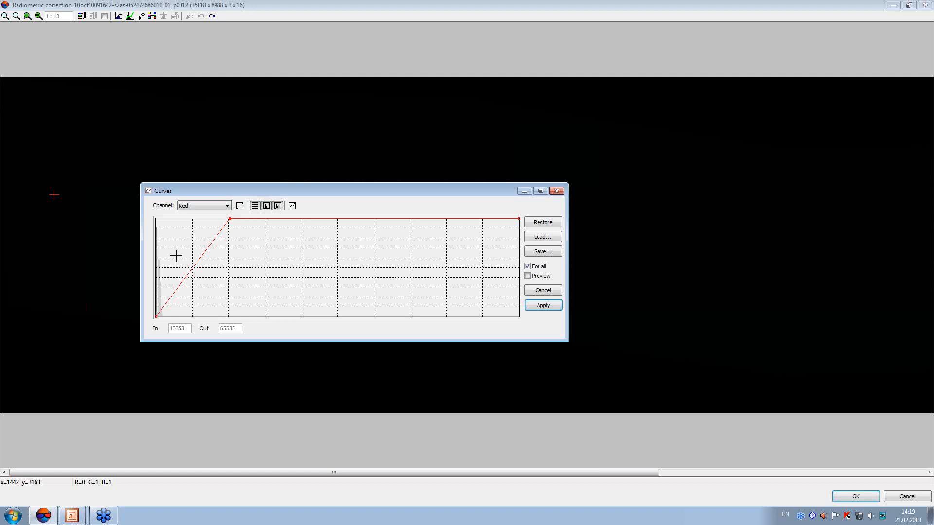
pyautogui.click(540, 306)
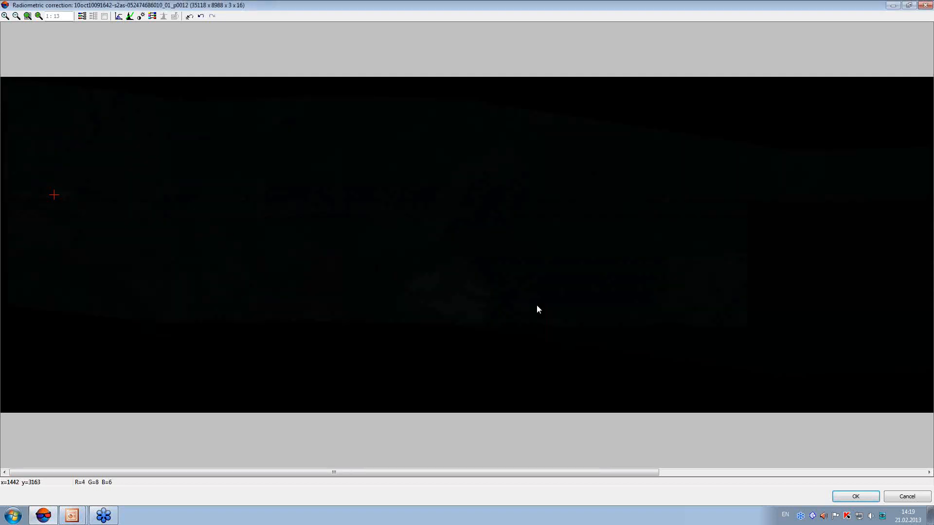
# Brighten all channels again with a curve point at about 12978 in, 65535 out, and apply the curves
pyautogui.click(131, 18)
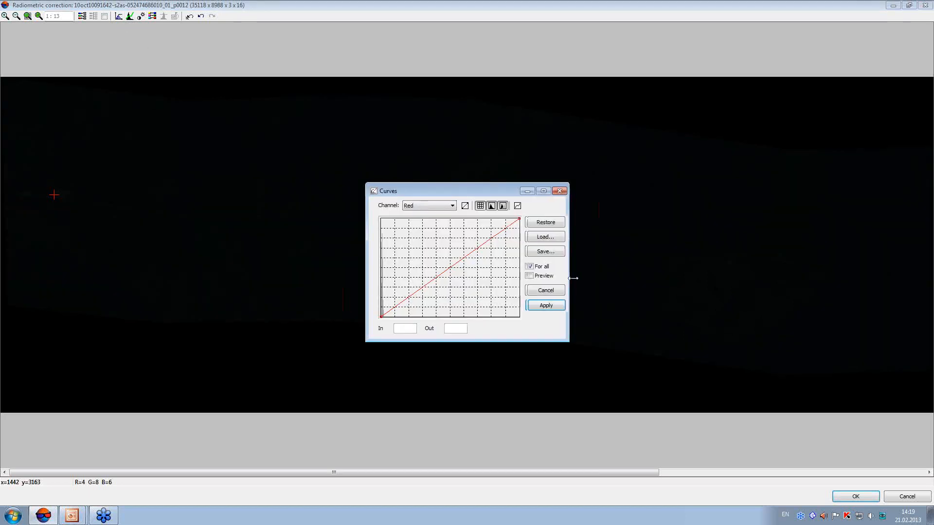
pyautogui.moveTo(573, 279); pyautogui.dragTo(776, 276)
pyautogui.moveTo(511, 190); pyautogui.dragTo(456, 190)
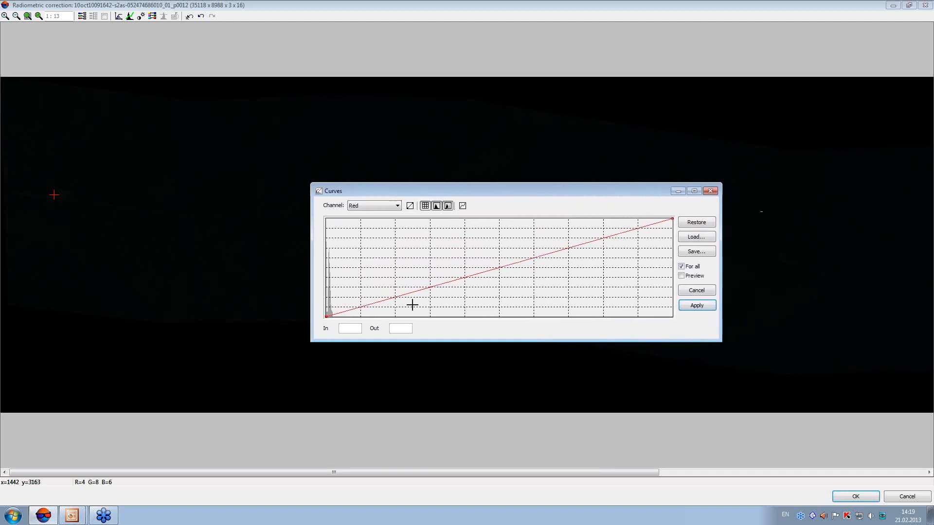
pyautogui.click(394, 297)
pyautogui.moveTo(395, 297); pyautogui.dragTo(394, 215)
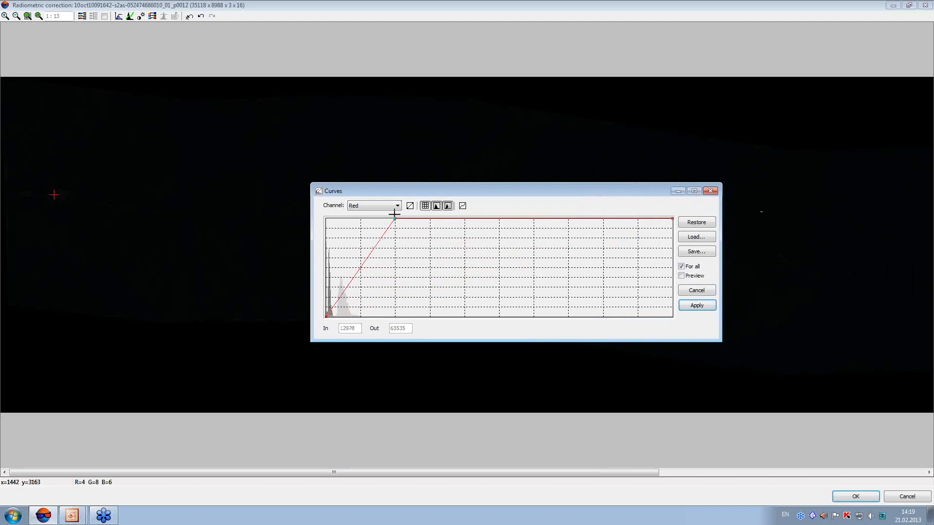
pyautogui.click(696, 305)
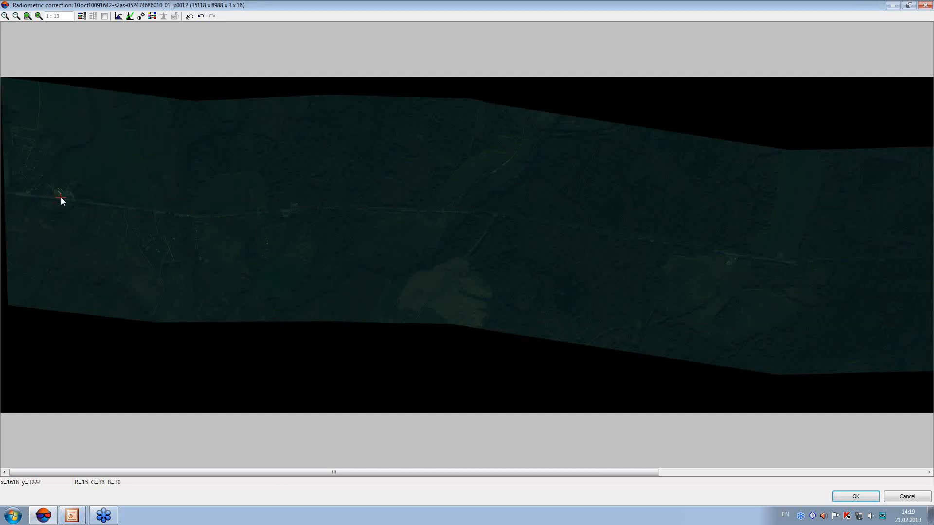
# Over the roadside buildings, set up previewed per-channel curves and pull Red's shadow point to 1942 in, 0 out
pyautogui.scroll(3, 61, 197)
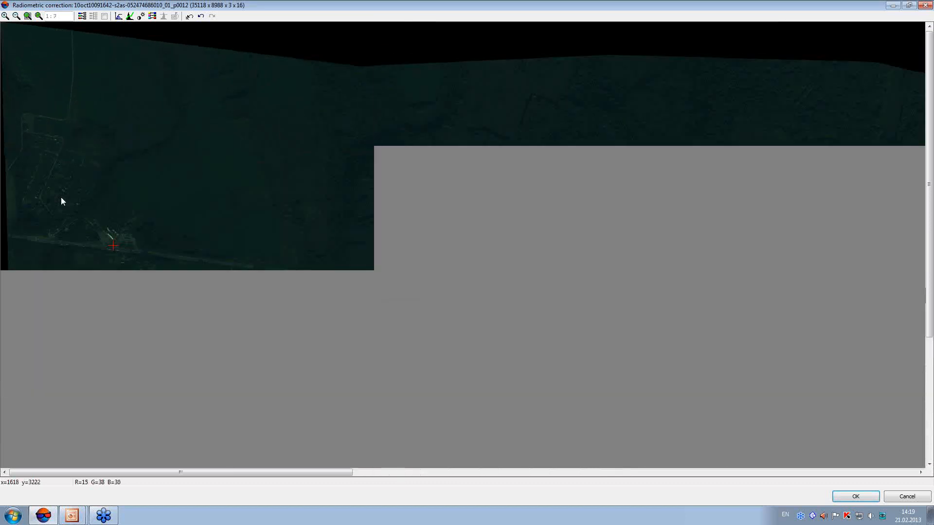
pyautogui.scroll(3, 61, 197)
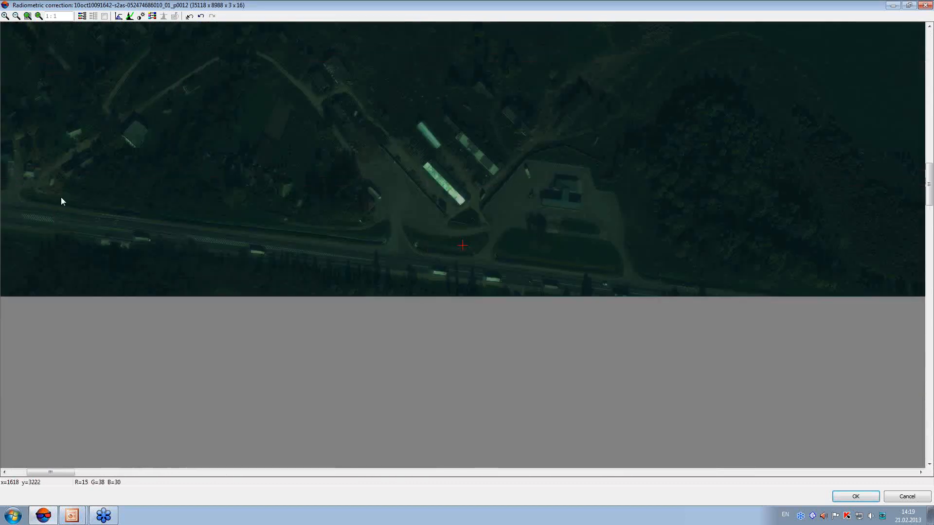
pyautogui.moveTo(348, 179); pyautogui.dragTo(254, 294)
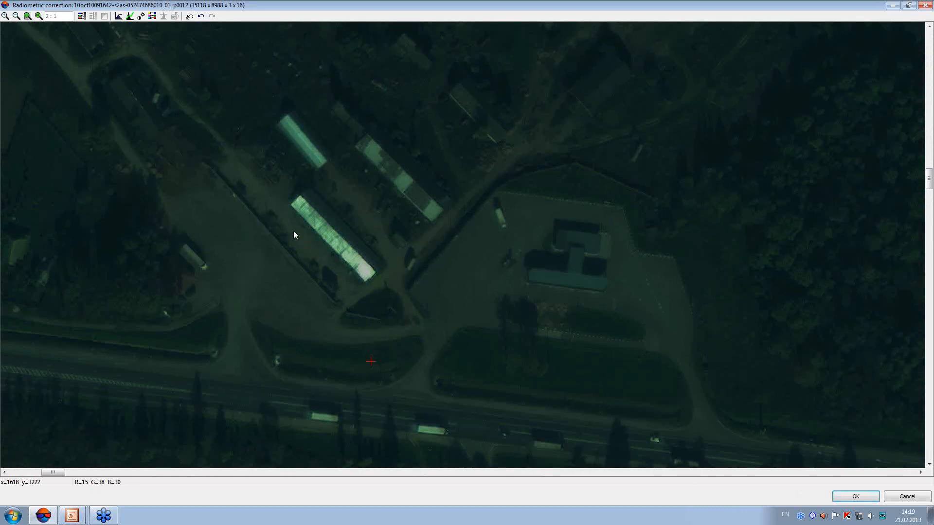
pyautogui.click(130, 16)
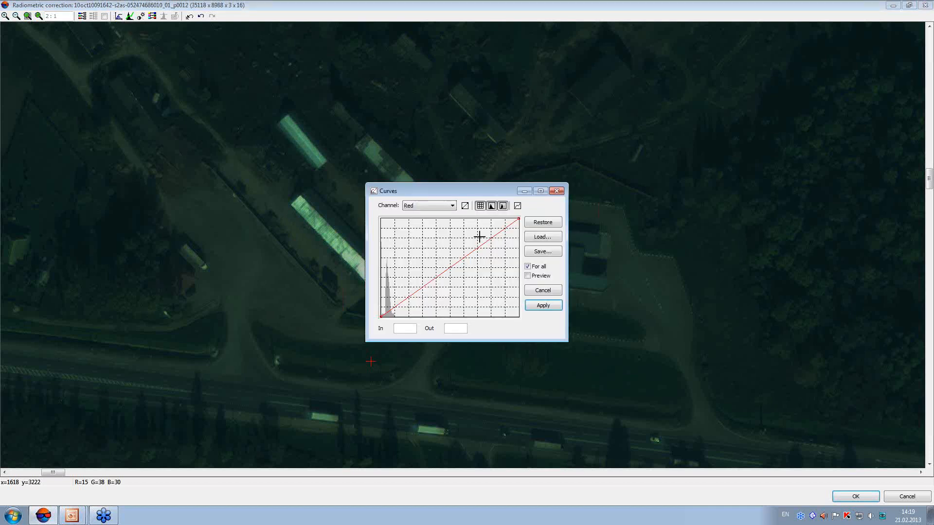
pyautogui.moveTo(469, 191); pyautogui.dragTo(515, 229)
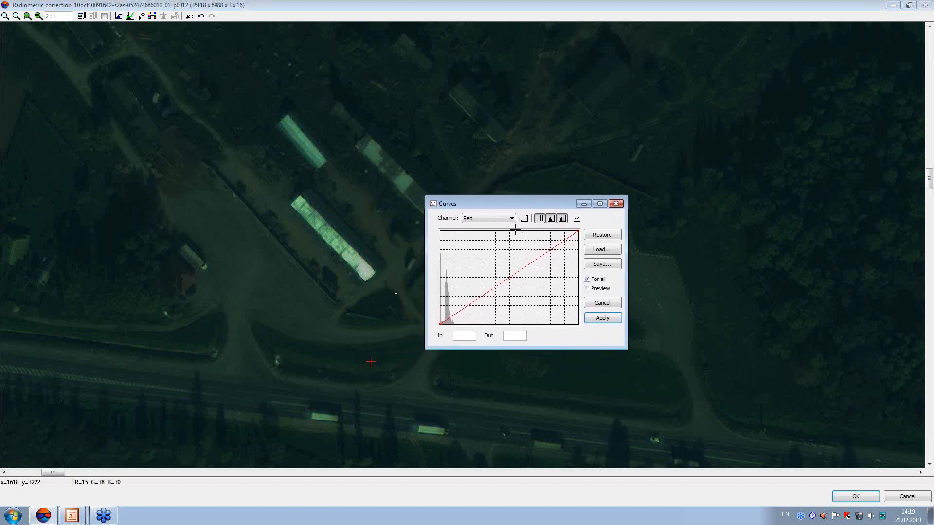
pyautogui.moveTo(466, 203); pyautogui.dragTo(525, 203)
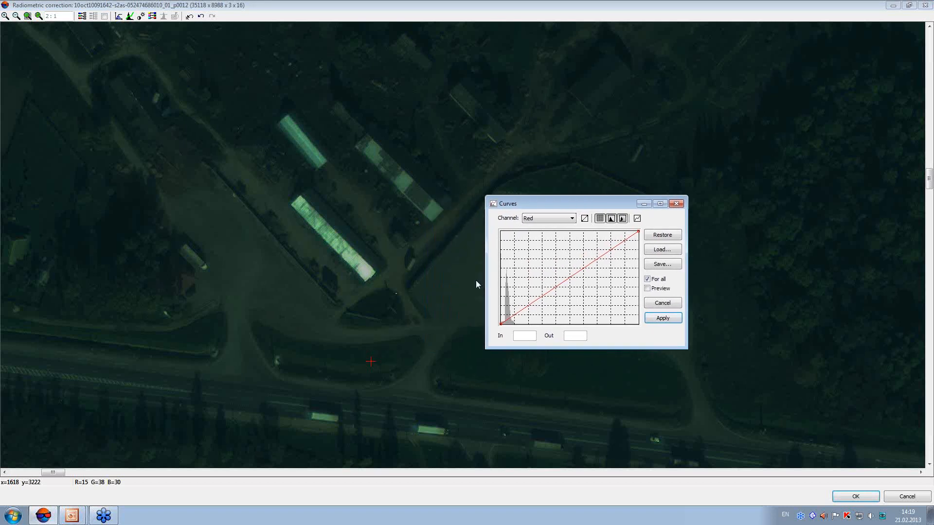
pyautogui.moveTo(486, 275); pyautogui.dragTo(164, 275)
pyautogui.moveTo(365, 206); pyautogui.dragTo(317, 276)
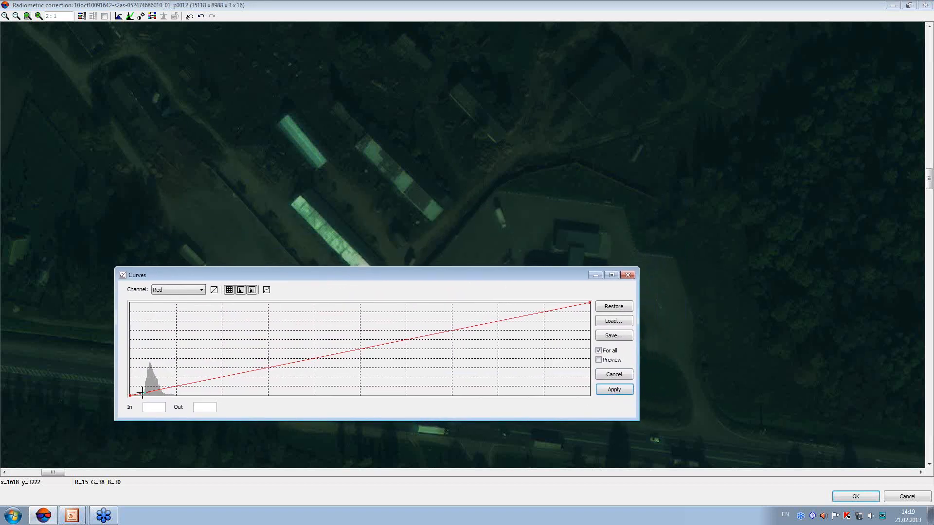
pyautogui.click(599, 352)
pyautogui.moveTo(130, 395); pyautogui.dragTo(143, 396)
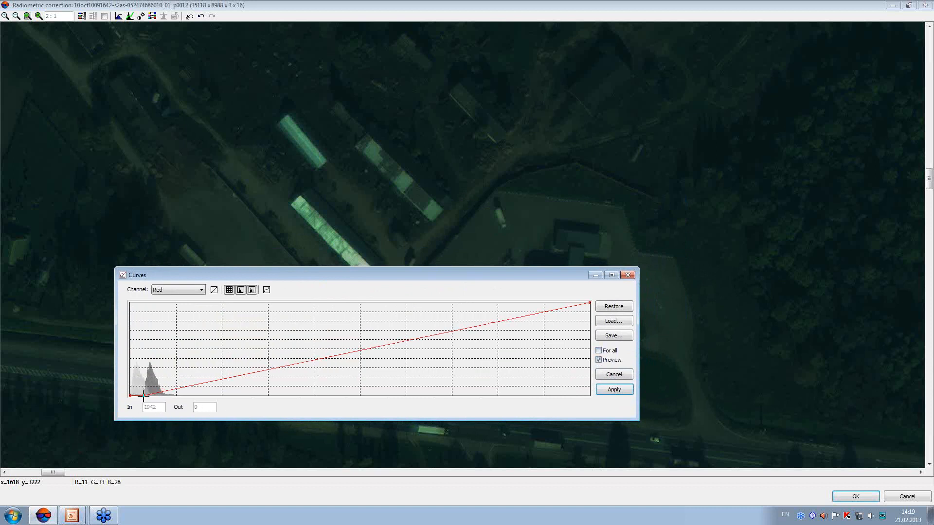
# Raise the Red curve at 9431 in, 27136 out, and add two more points up to 35715 in, 43233 out
pyautogui.moveTo(202, 382); pyautogui.dragTo(196, 357)
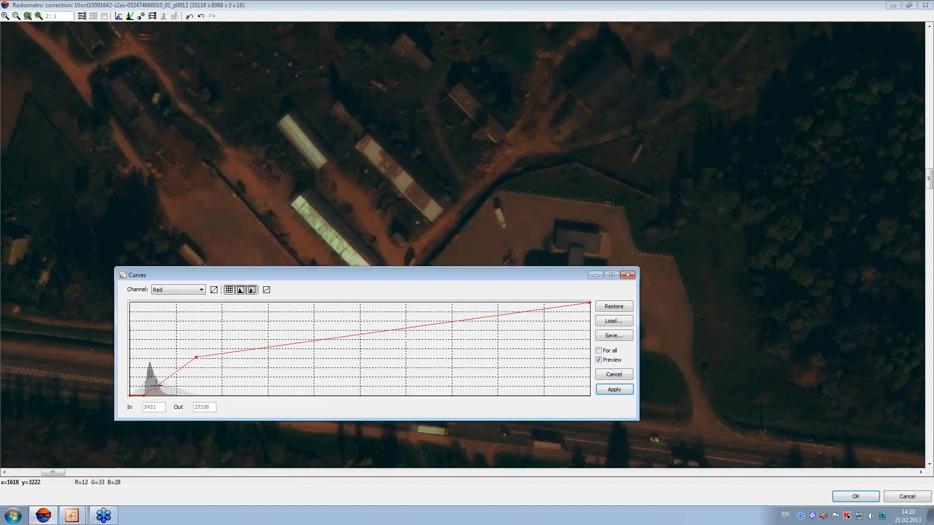
pyautogui.click(278, 345)
pyautogui.moveTo(274, 344); pyautogui.dragTo(282, 345)
pyautogui.moveTo(377, 332); pyautogui.dragTo(380, 334)
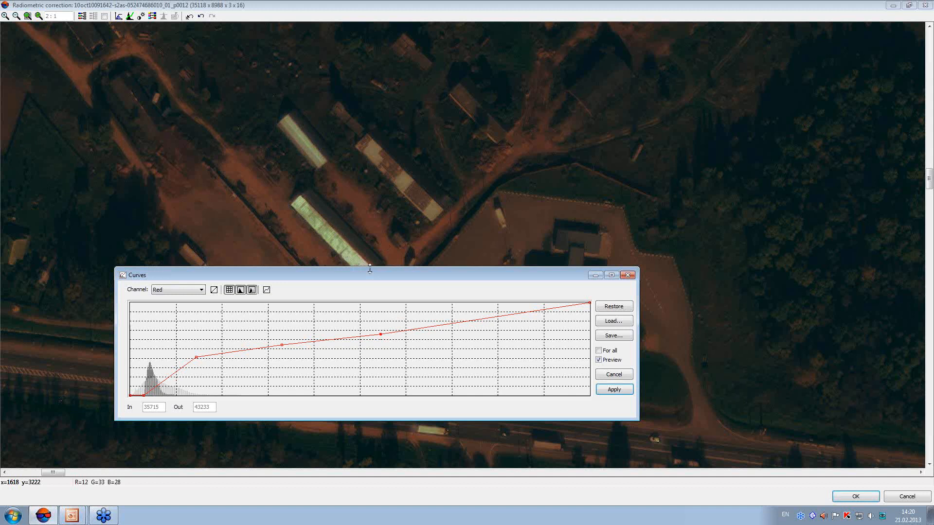
# Shape the Green curve with a shadow point at 5062 in, a point at 15534 in, 34655 out, and two more up to about 36600 in, 52497 out
pyautogui.click(200, 290)
pyautogui.click(163, 304)
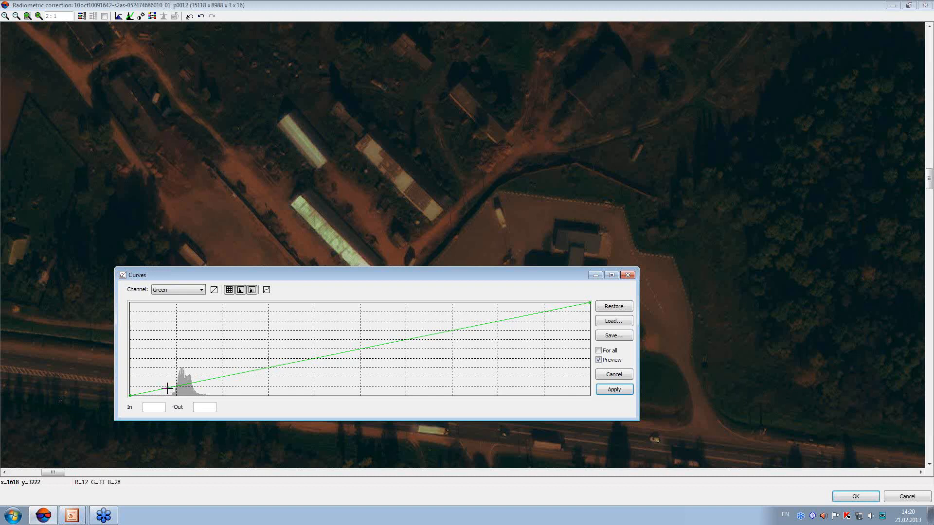
pyautogui.moveTo(166, 388); pyautogui.dragTo(166, 395)
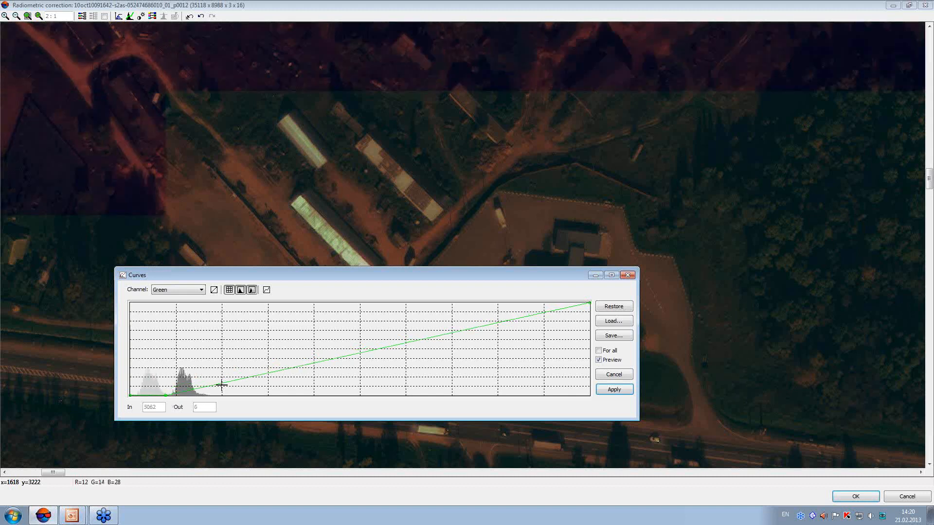
pyautogui.moveTo(240, 377); pyautogui.dragTo(239, 350)
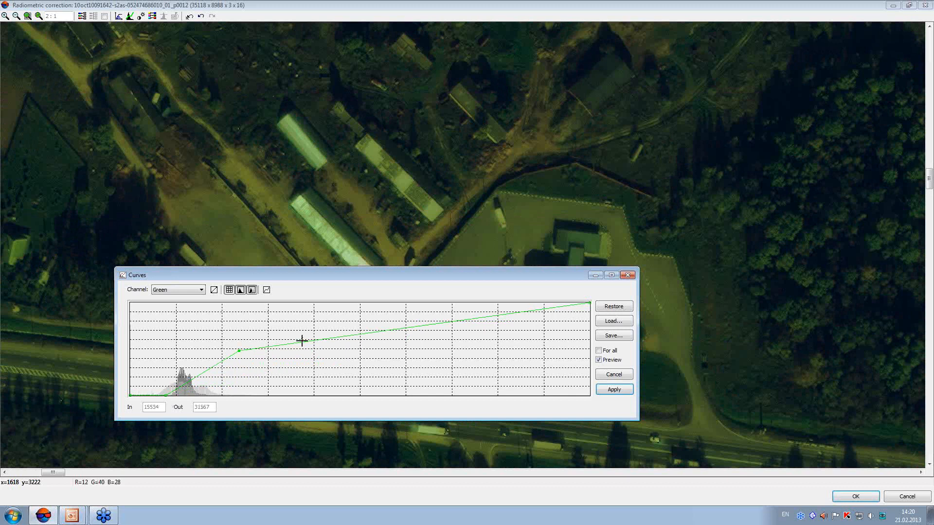
pyautogui.moveTo(308, 339); pyautogui.dragTo(311, 332)
pyautogui.moveTo(383, 325); pyautogui.dragTo(387, 322)
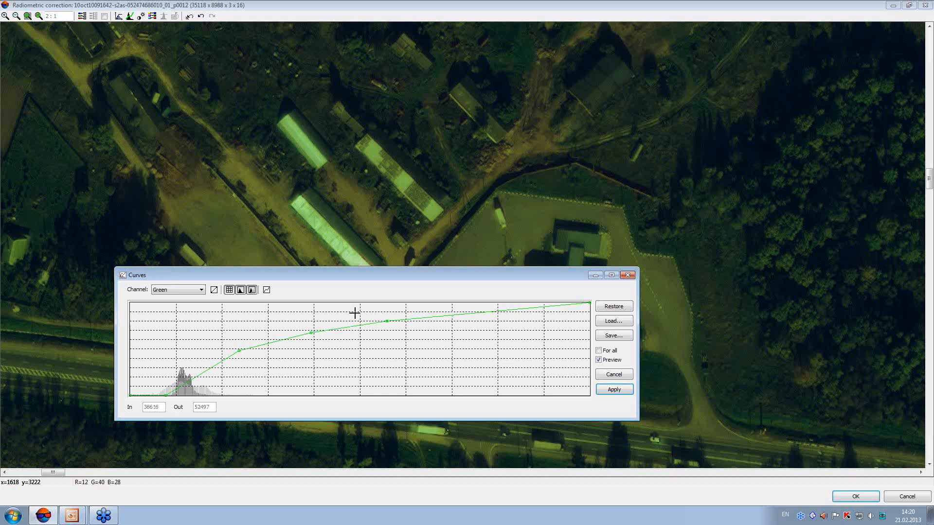
pyautogui.moveTo(239, 349); pyautogui.dragTo(239, 346)
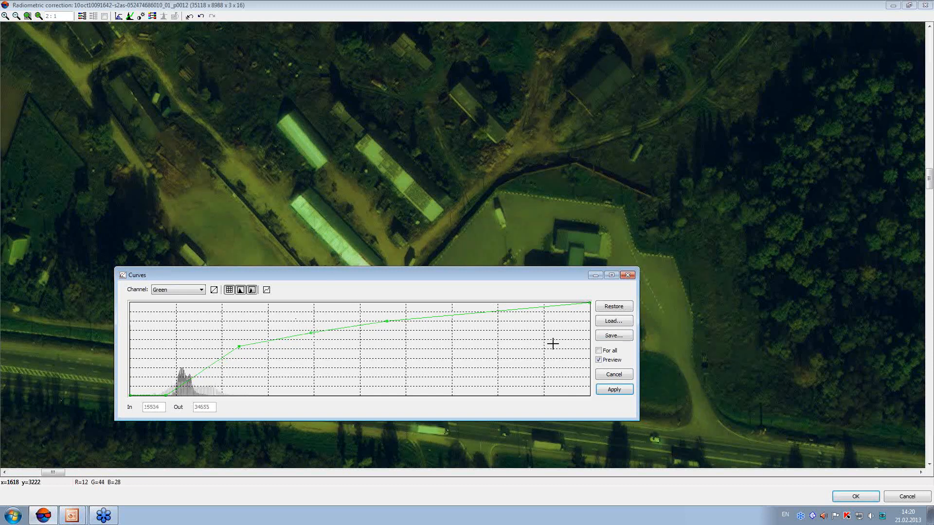
# Shape the Blue curve with a shadow point at zero, a point at 11928 in, 31223 out, another at 37102 in, 52843 out, and apply
pyautogui.click(177, 290)
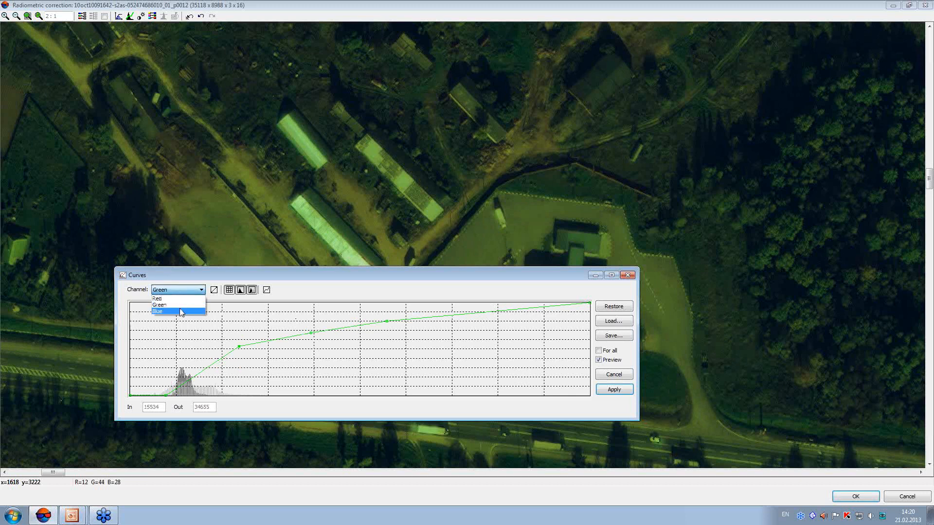
pyautogui.click(171, 314)
pyautogui.moveTo(167, 387); pyautogui.dragTo(213, 350)
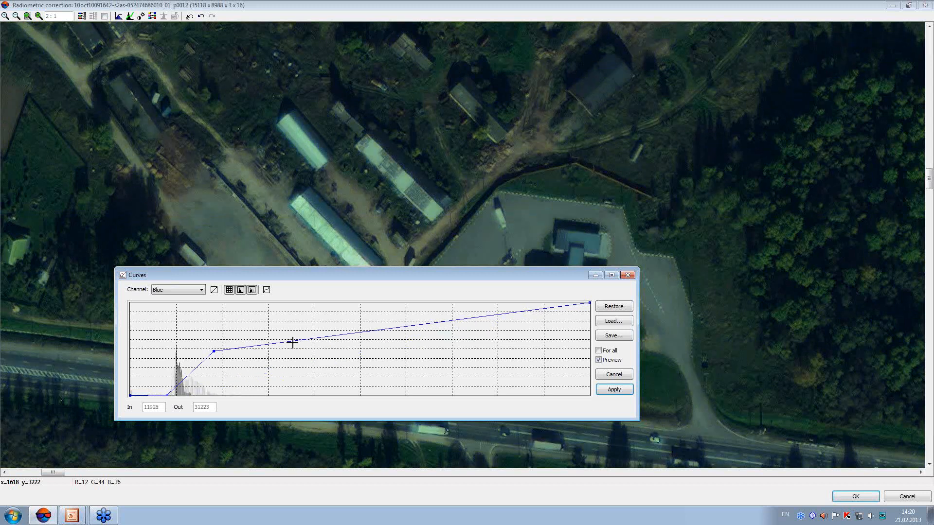
pyautogui.moveTo(287, 340); pyautogui.dragTo(292, 338)
pyautogui.moveTo(389, 326); pyautogui.dragTo(390, 320)
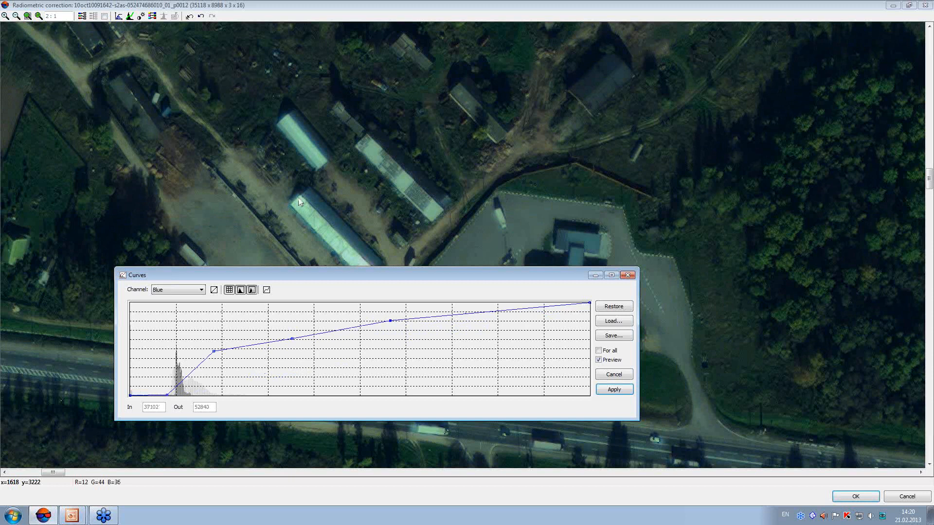
pyautogui.click(613, 390)
# Review the corrected image at a smaller scale, and close its radiometric correction, discarding the changed parameters
pyautogui.click(387, 287)
pyautogui.scroll(-3, 389, 287)
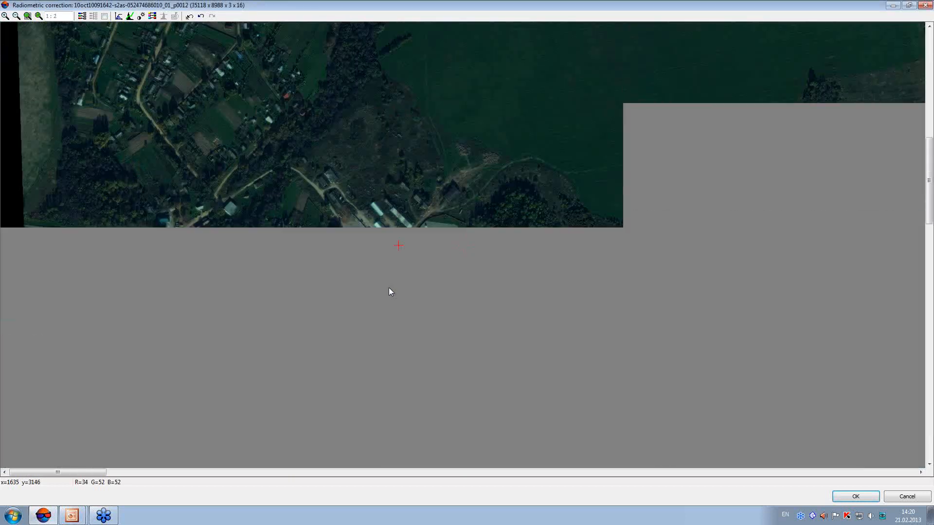
pyautogui.scroll(-2, 389, 291)
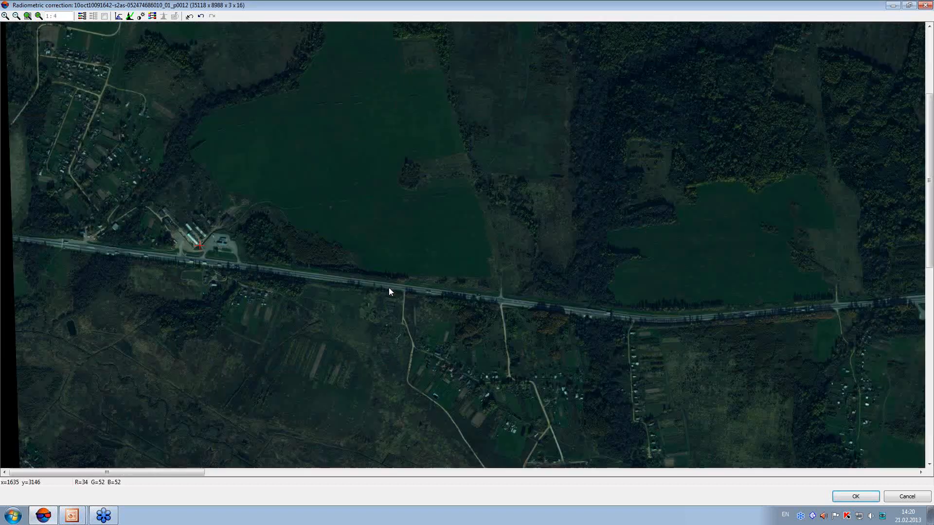
pyautogui.scroll(-2, 389, 291)
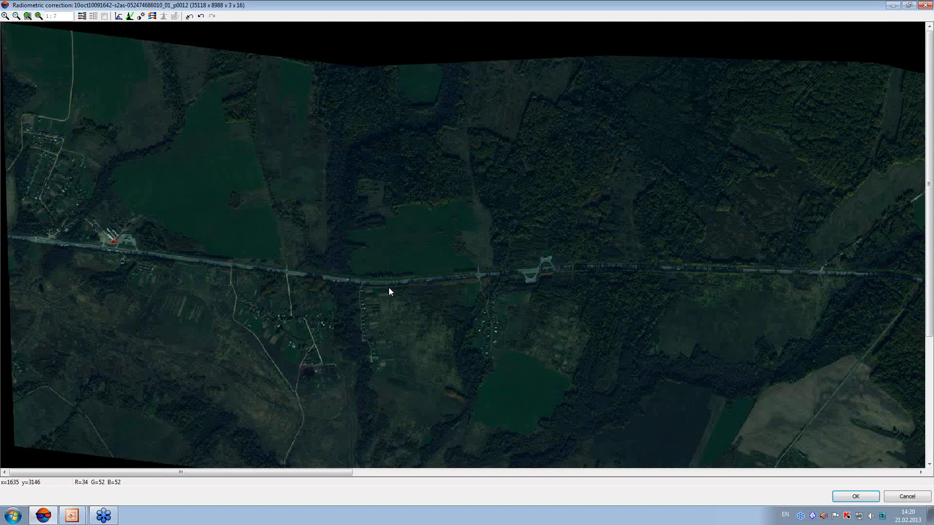
pyautogui.click(927, 6)
pyautogui.click(492, 275)
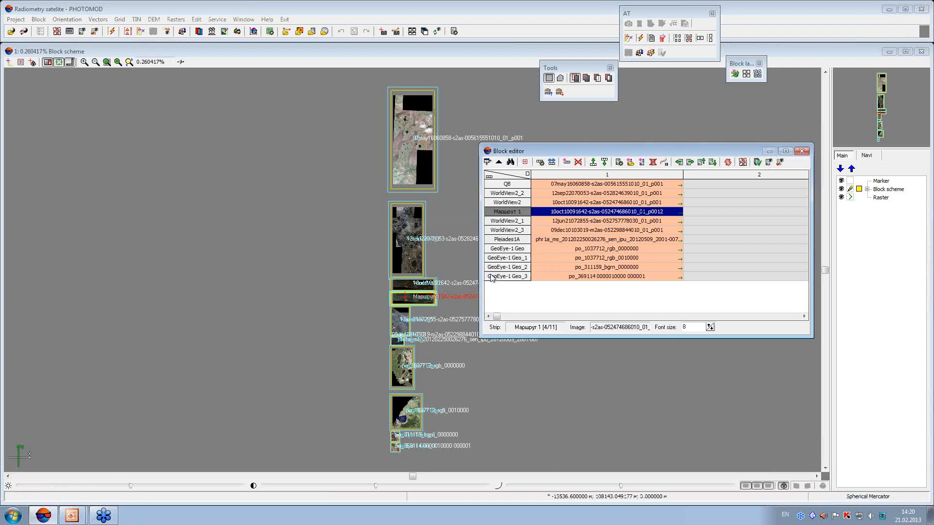
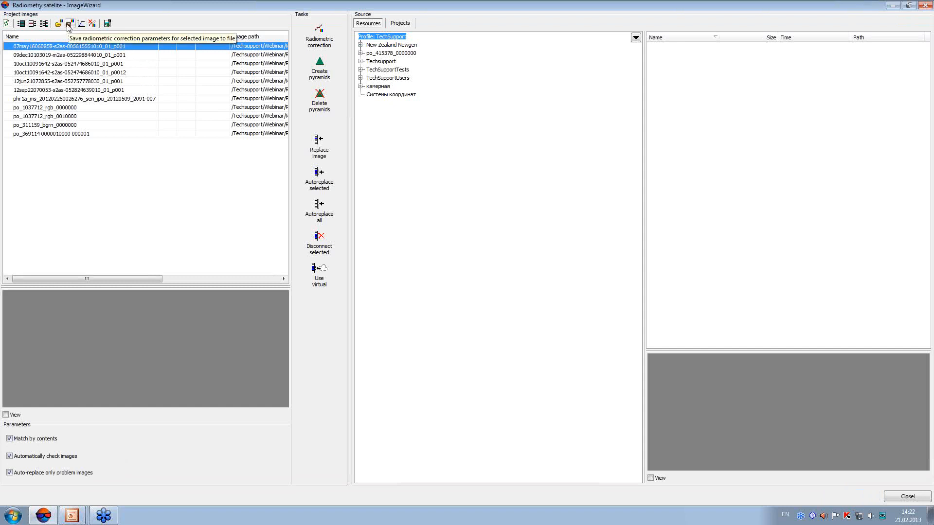
# Open the batch Autolevels modes for all project images except the first one, cancel without choosing a mode, and close the ImageWizard
pyautogui.click(84, 56)
pyautogui.keyDown('shift'); pyautogui.click(72, 134); pyautogui.keyUp('shift')
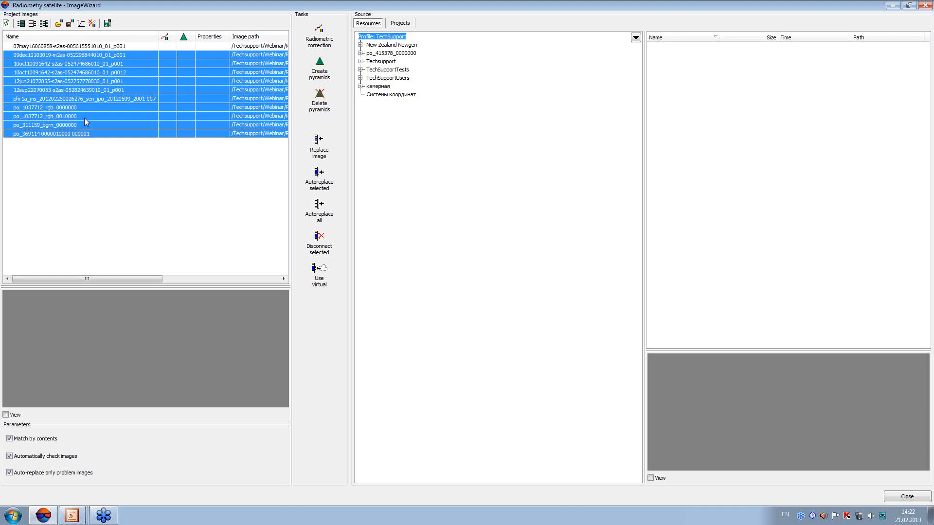
pyautogui.click(82, 26)
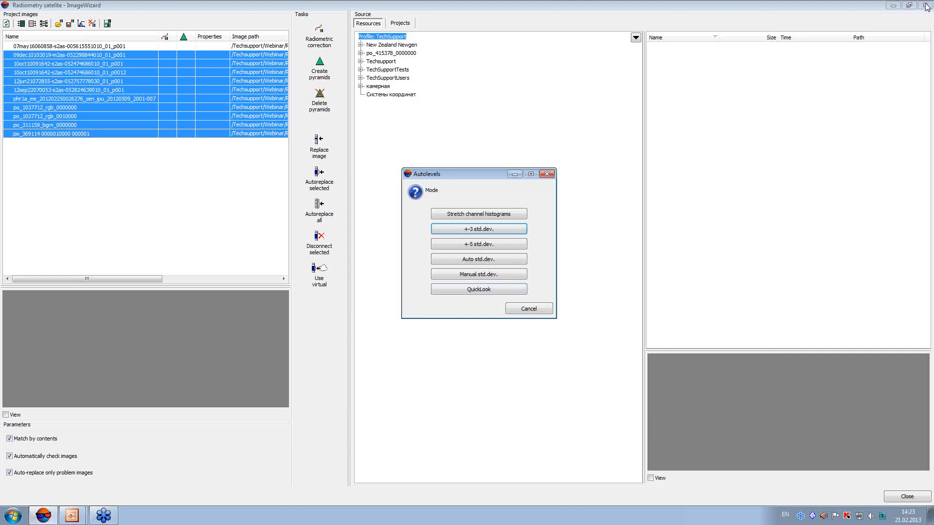
pyautogui.click(536, 306)
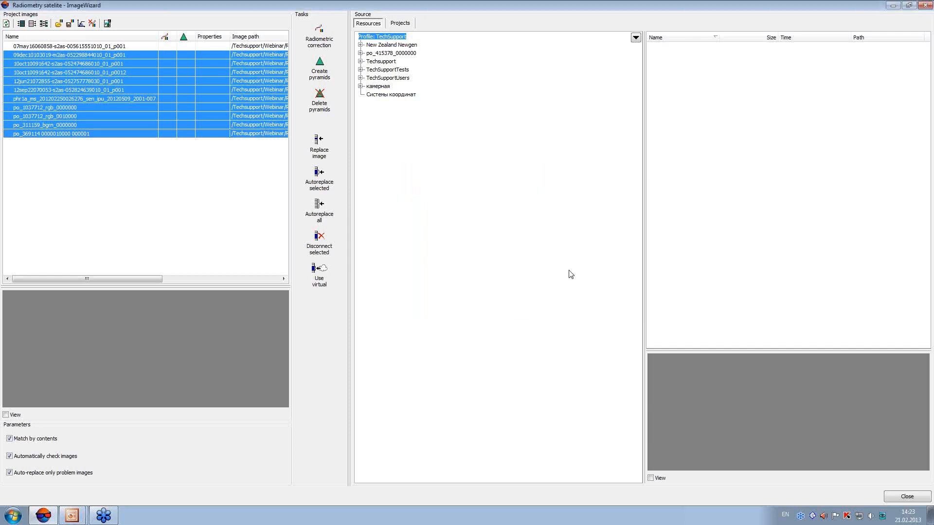
pyautogui.click(921, 5)
pyautogui.moveTo(574, 154); pyautogui.dragTo(534, 152)
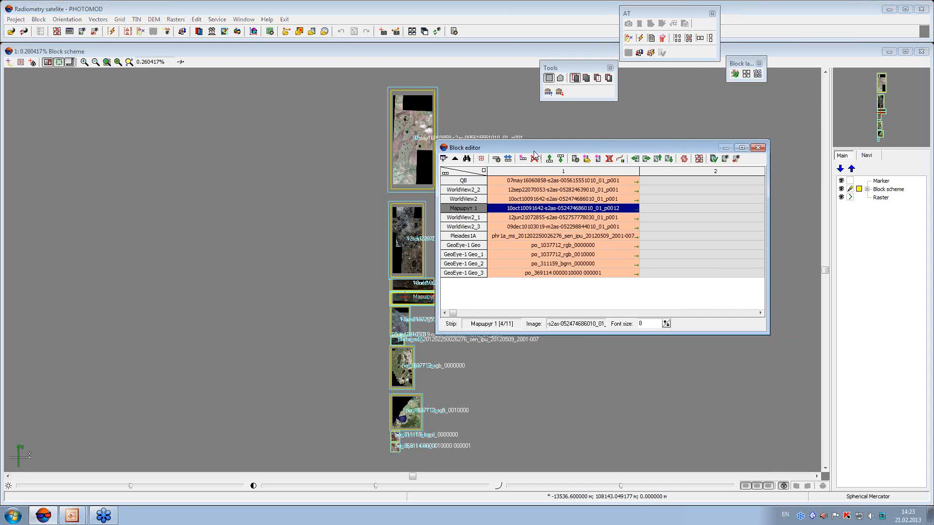
pyautogui.click(928, 209)
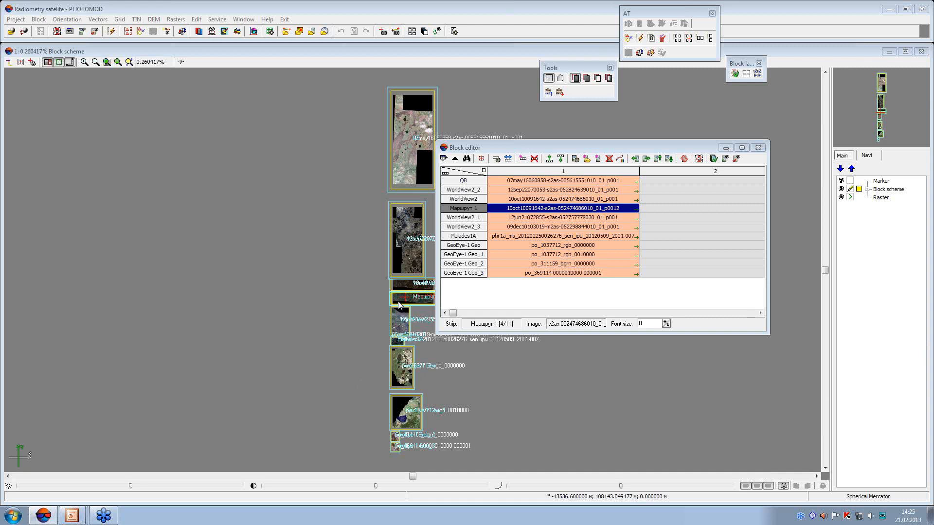
pyautogui.click(404, 247)
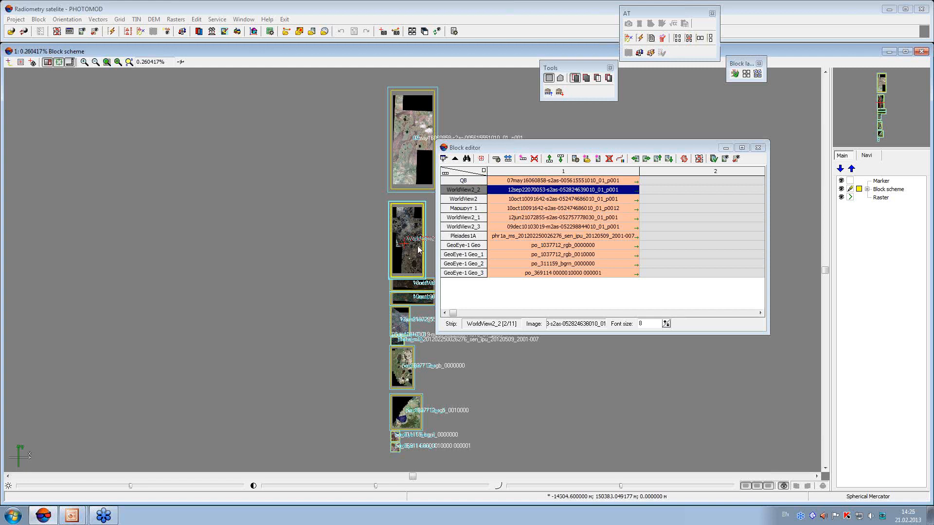
pyautogui.click(407, 160)
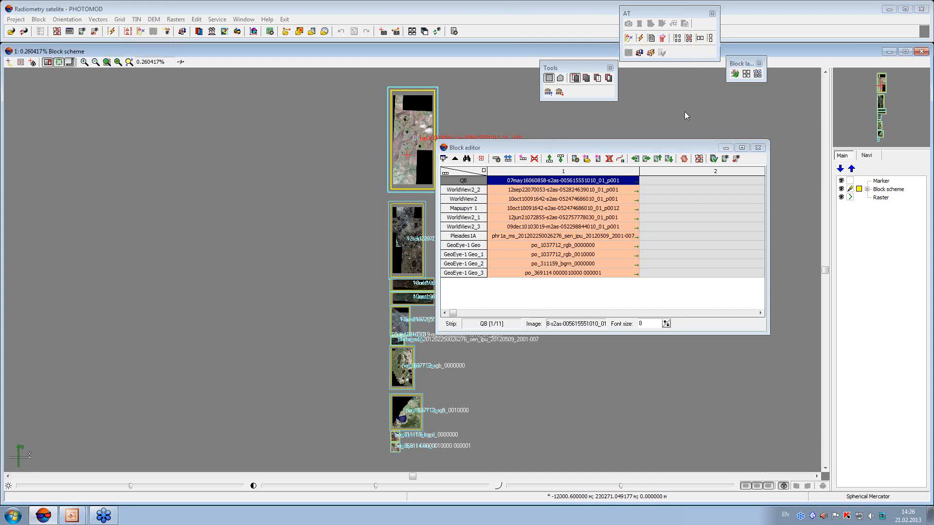
pyautogui.click(621, 160)
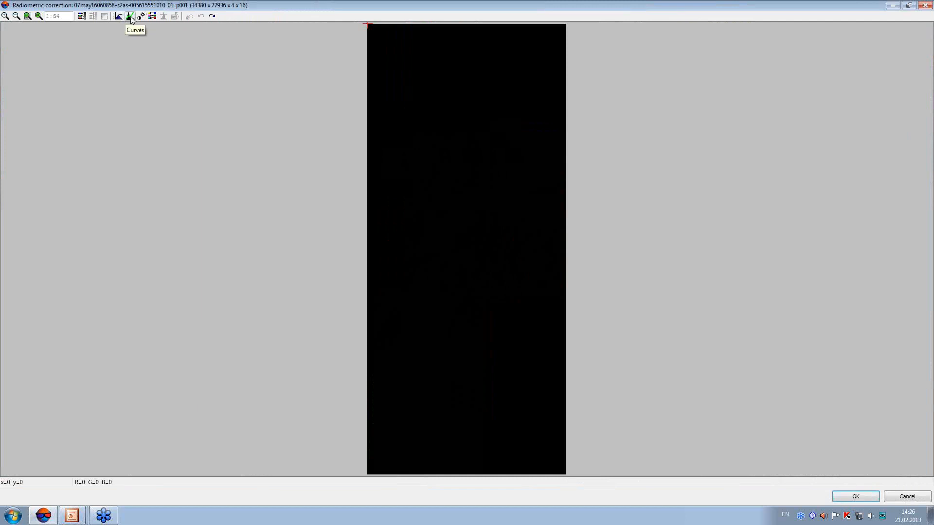
# Try auto levels in QuickLook mode with background cutting on the image, and undo the correction
pyautogui.click(119, 16)
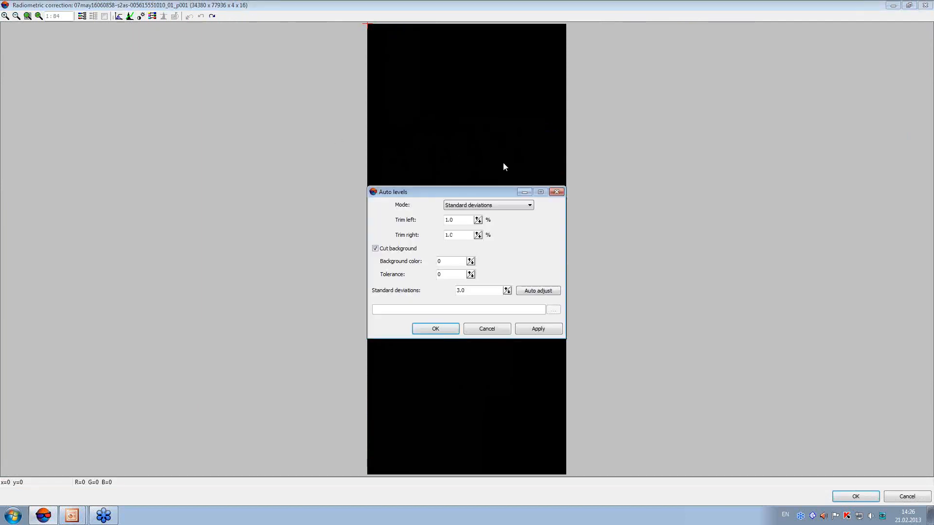
pyautogui.click(491, 208)
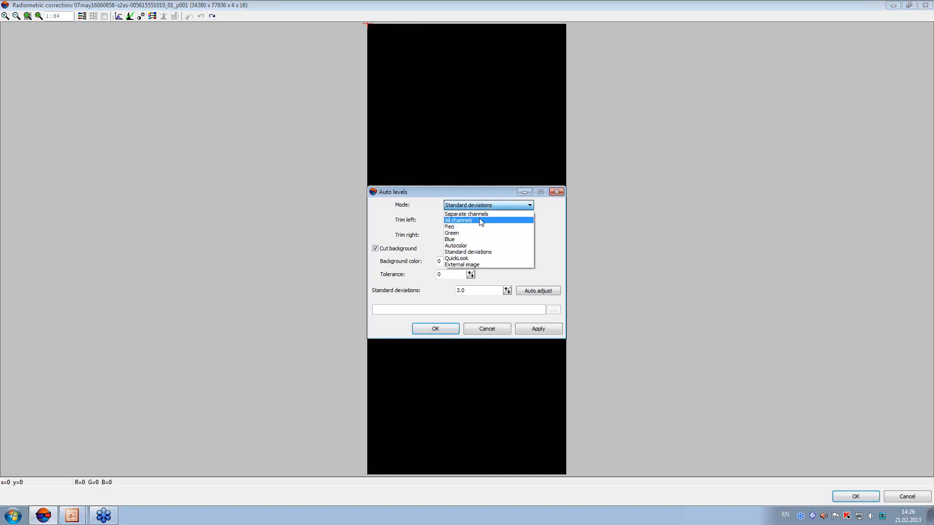
pyautogui.click(466, 258)
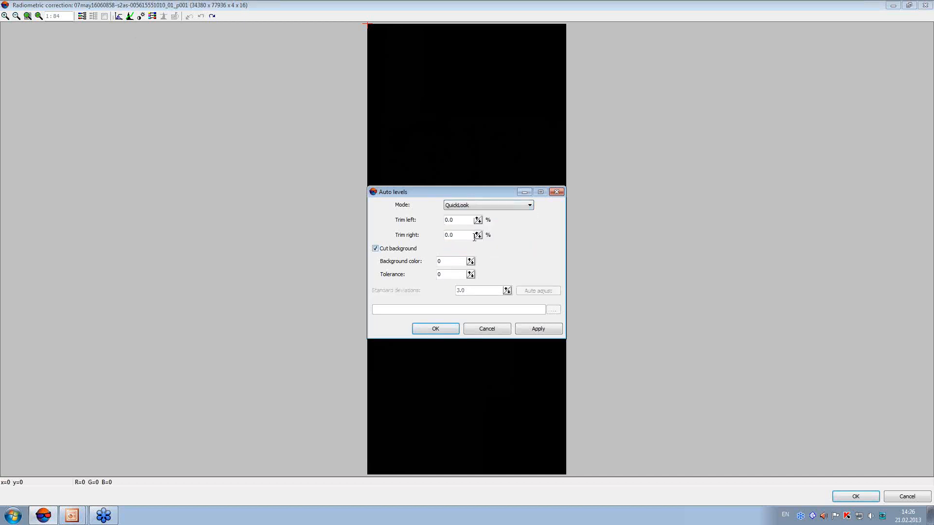
pyautogui.click(452, 330)
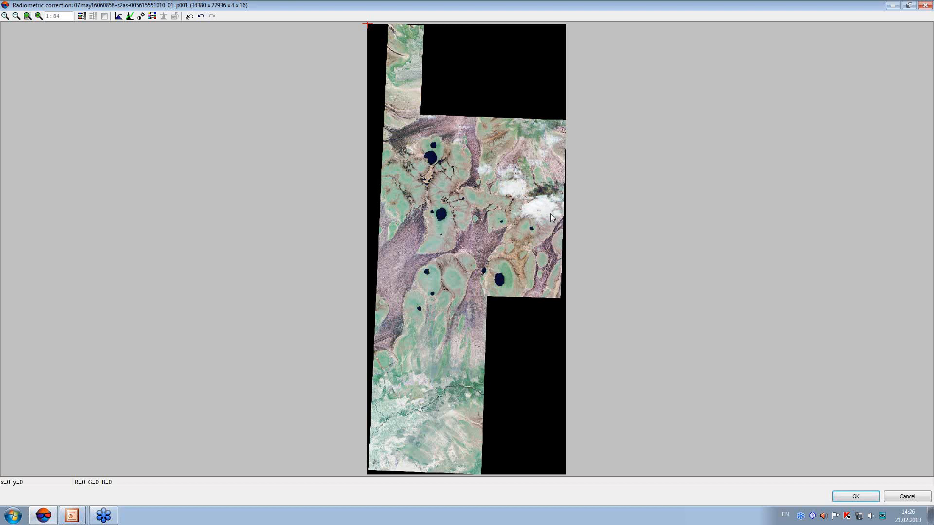
pyautogui.click(189, 16)
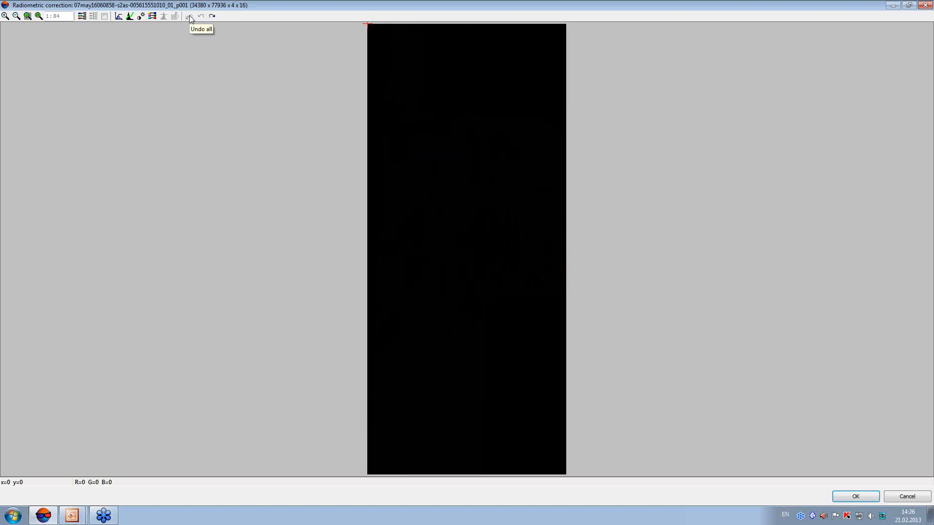
# Apply auto levels to the image in Separate channels mode
pyautogui.click(119, 17)
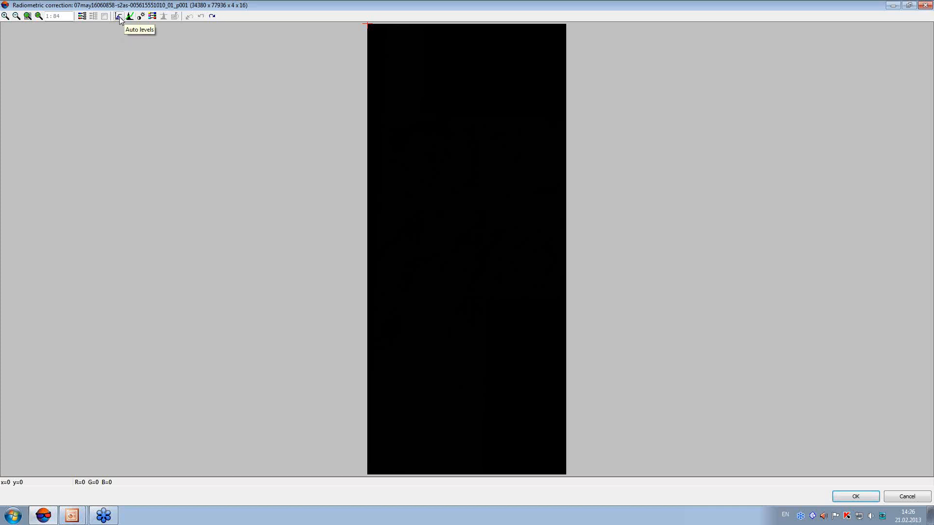
pyautogui.click(119, 16)
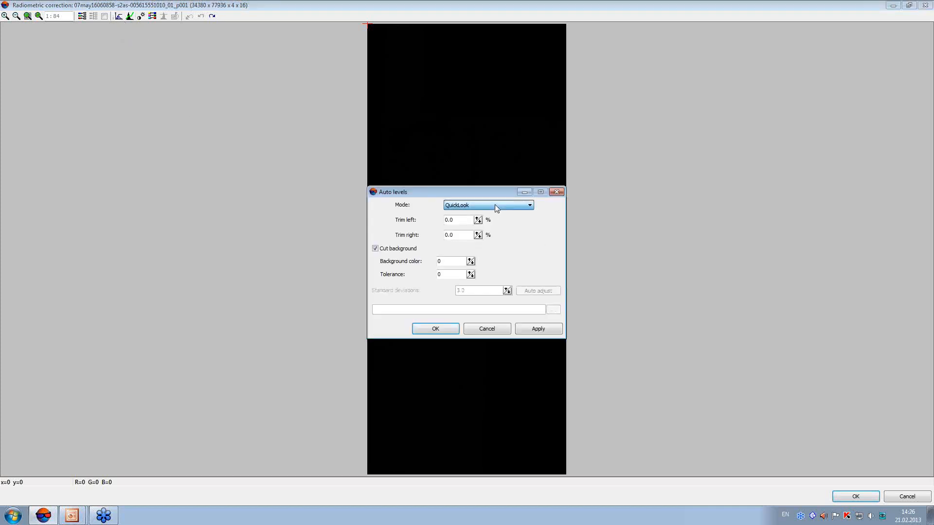
pyautogui.click(496, 205)
pyautogui.click(495, 214)
pyautogui.click(455, 330)
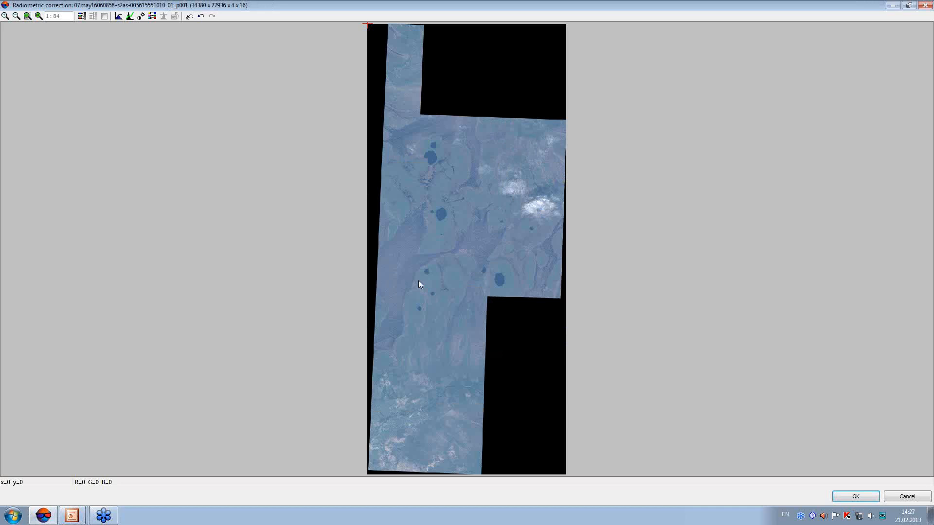
pyautogui.click(131, 16)
pyautogui.moveTo(474, 188); pyautogui.dragTo(217, 168)
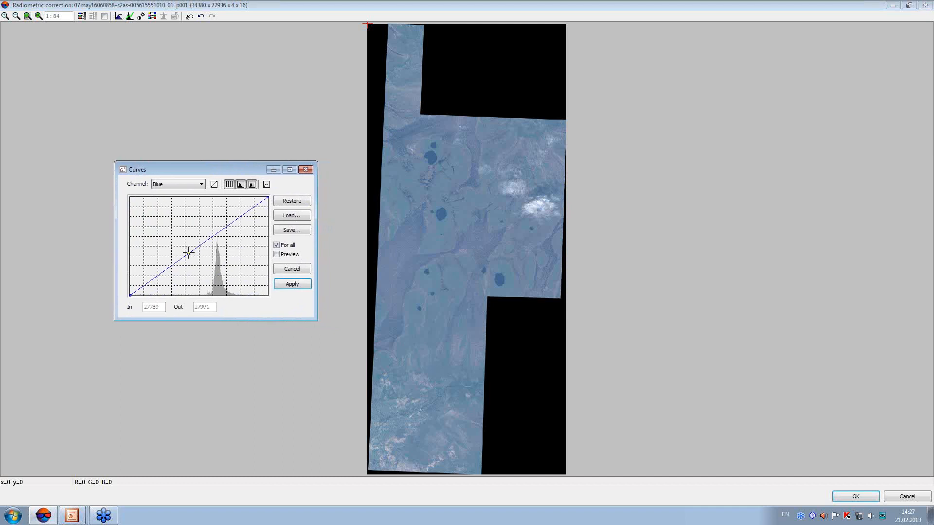
pyautogui.moveTo(189, 253); pyautogui.dragTo(197, 295)
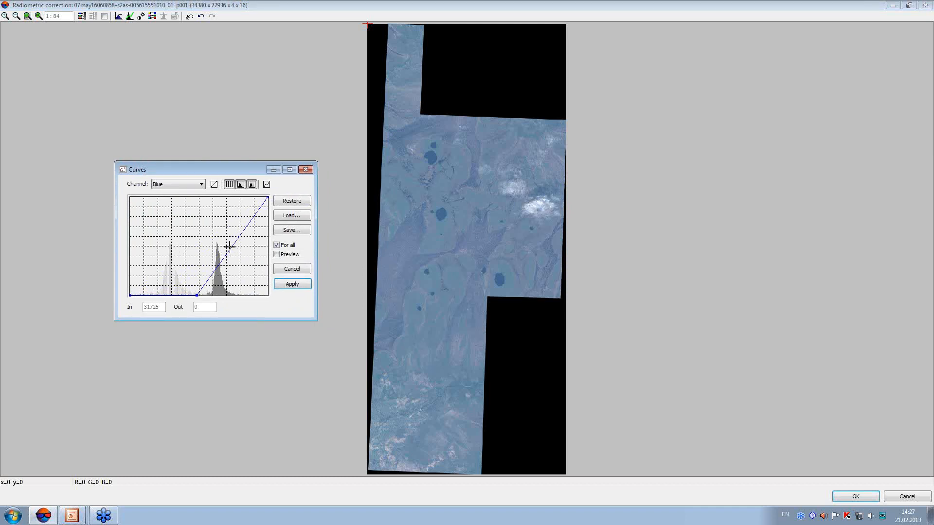
pyautogui.click(292, 269)
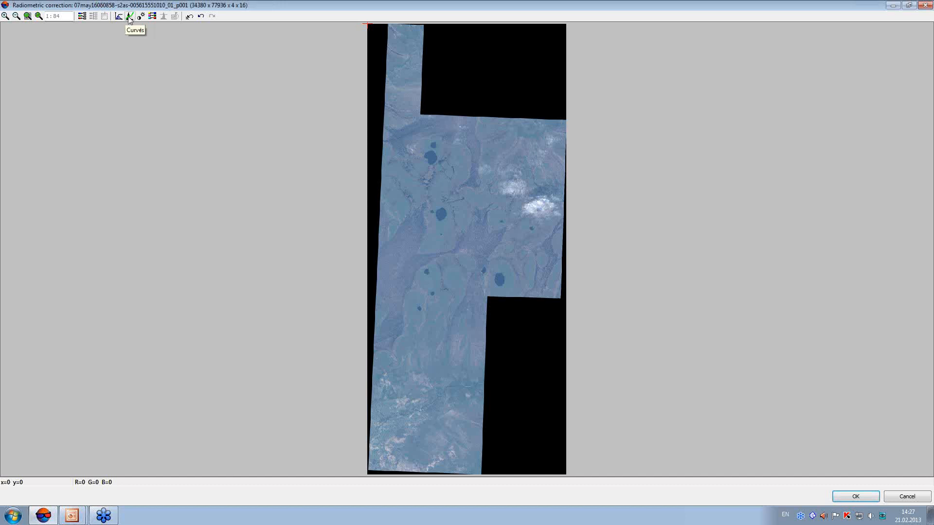
# With preview on, shape the Blue curve with a shadow point at zero output and a point at 45388 in, 47042 out
pyautogui.click(129, 17)
pyautogui.moveTo(486, 191); pyautogui.dragTo(259, 173)
pyautogui.moveTo(218, 251); pyautogui.dragTo(225, 297)
pyautogui.click(302, 255)
pyautogui.moveTo(258, 240)
pyautogui.mouseDown()
pyautogui.moveTo(251, 217)
pyautogui.moveTo(250, 226)
pyautogui.mouseUp()
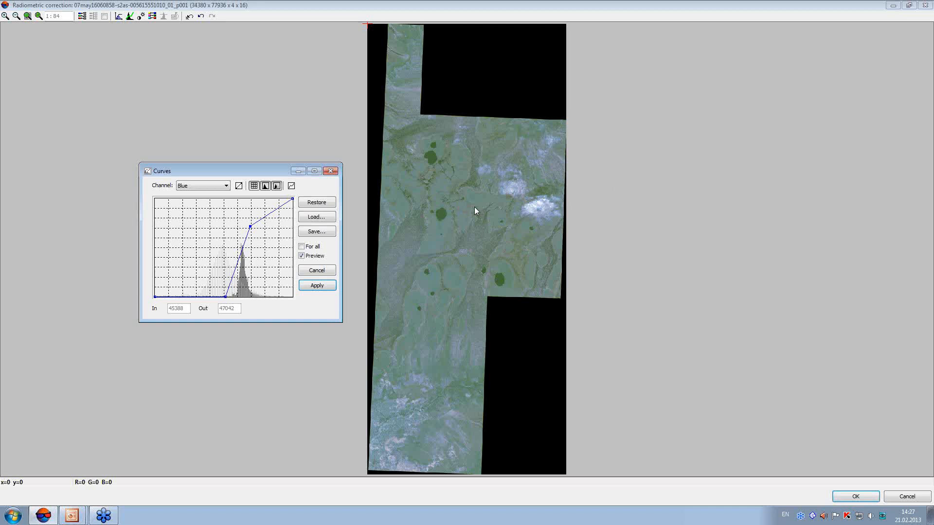
# Shape the Green curve with a shadow point at 25010 in, 0 out, and a point at 40757 in, 44447 out
pyautogui.click(226, 185)
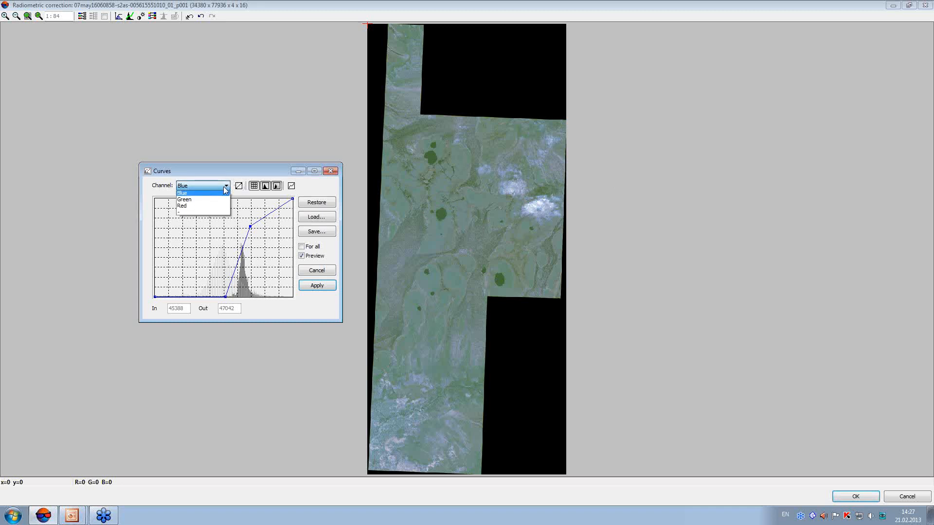
pyautogui.click(192, 196)
pyautogui.moveTo(200, 263); pyautogui.dragTo(207, 296)
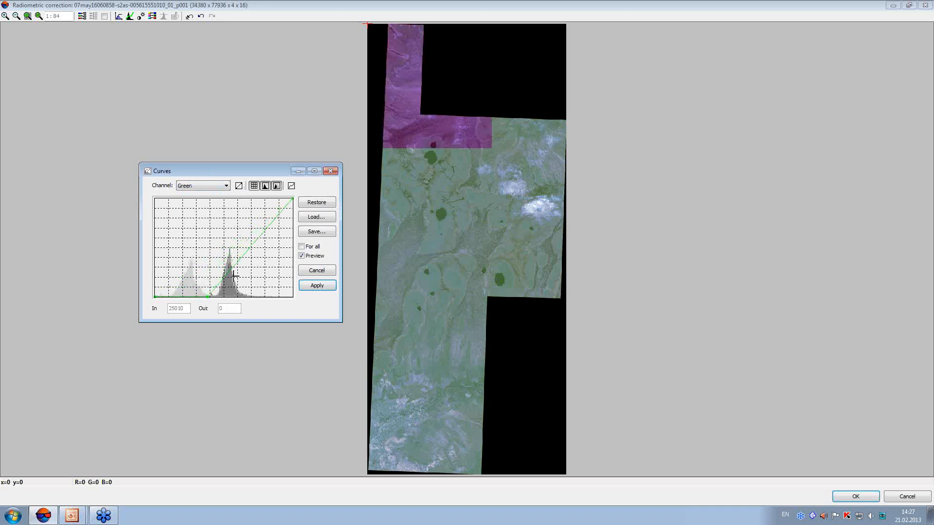
pyautogui.moveTo(247, 252); pyautogui.dragTo(240, 229)
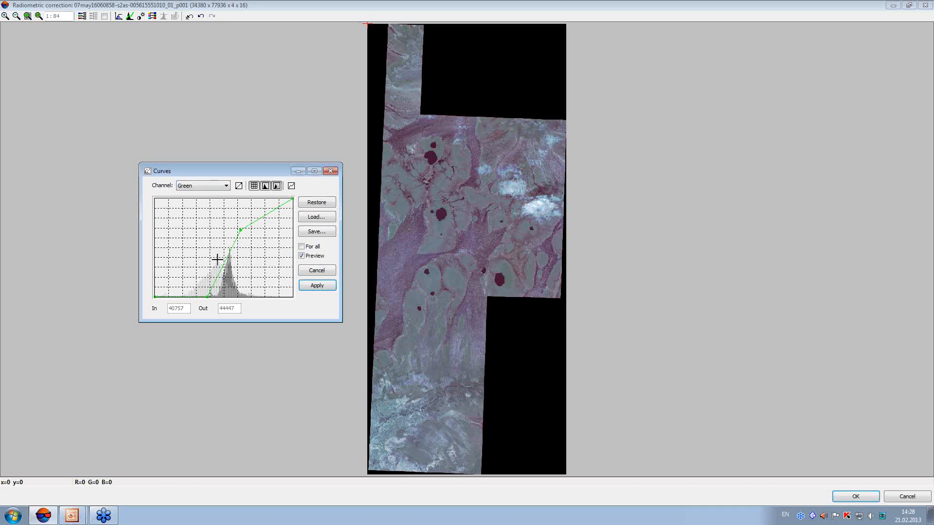
# Shape the Red curve with points at 15515 in, 0 out, and 32652 in, 34390 out, and apply the curves
pyautogui.click(225, 186)
pyautogui.click(210, 201)
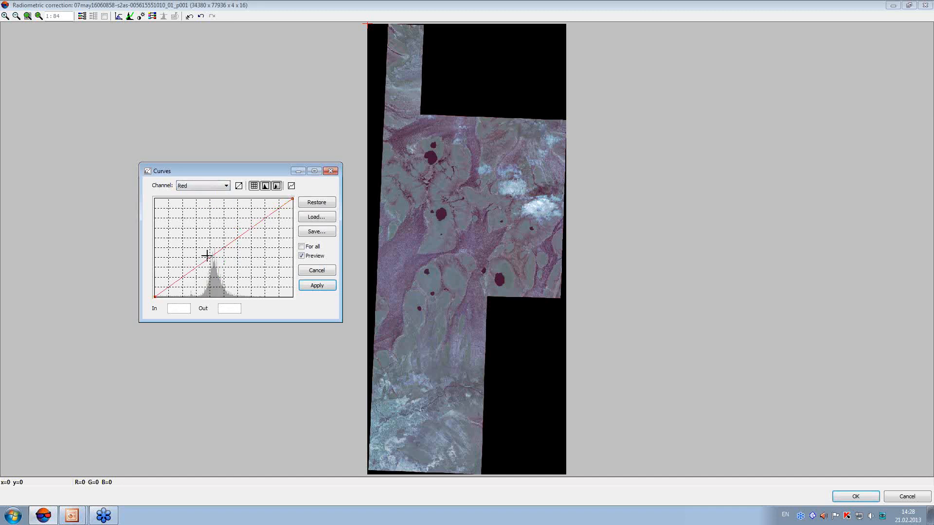
pyautogui.moveTo(186, 272); pyautogui.dragTo(189, 296)
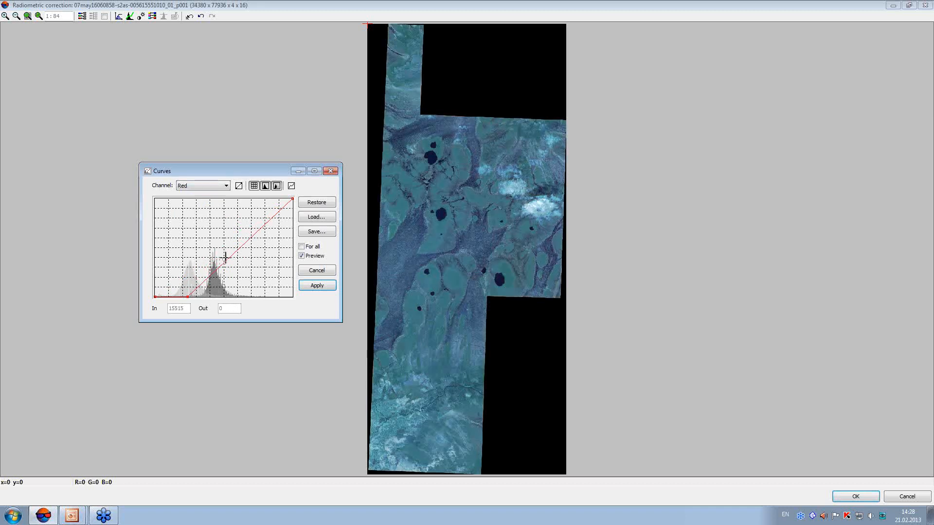
pyautogui.moveTo(229, 253); pyautogui.dragTo(224, 247)
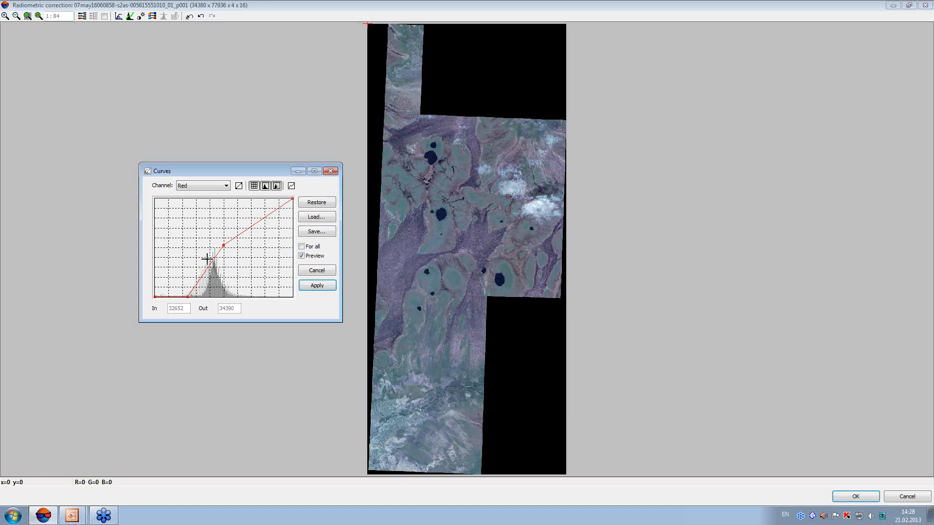
pyautogui.click(308, 286)
# Examine the colours of the corrected image around the clouds at a larger scale
pyautogui.click(533, 214)
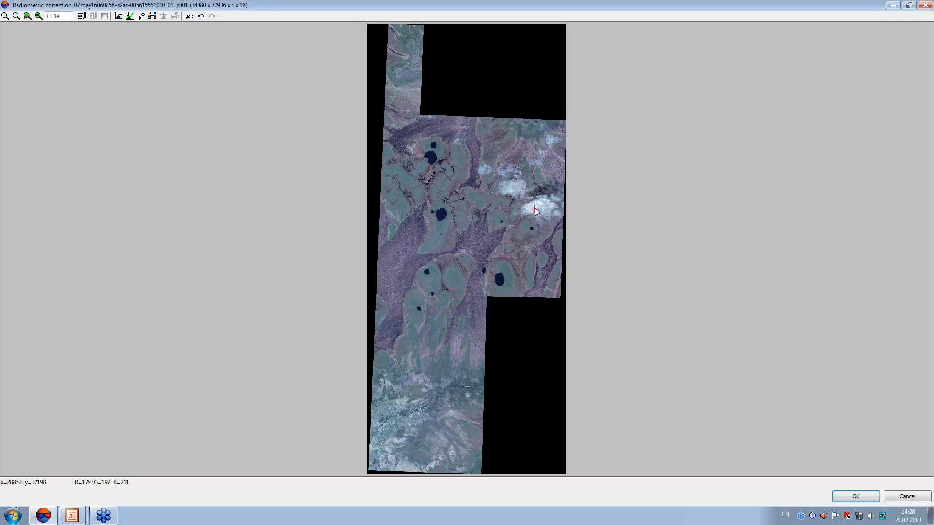
pyautogui.scroll(1, 535, 209)
pyautogui.scroll(8, 535, 209)
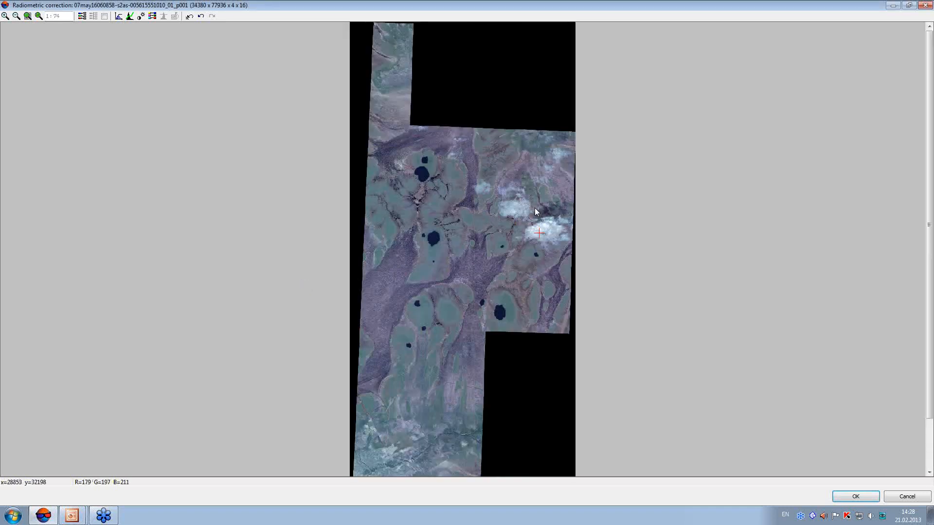
pyautogui.scroll(3, 535, 209)
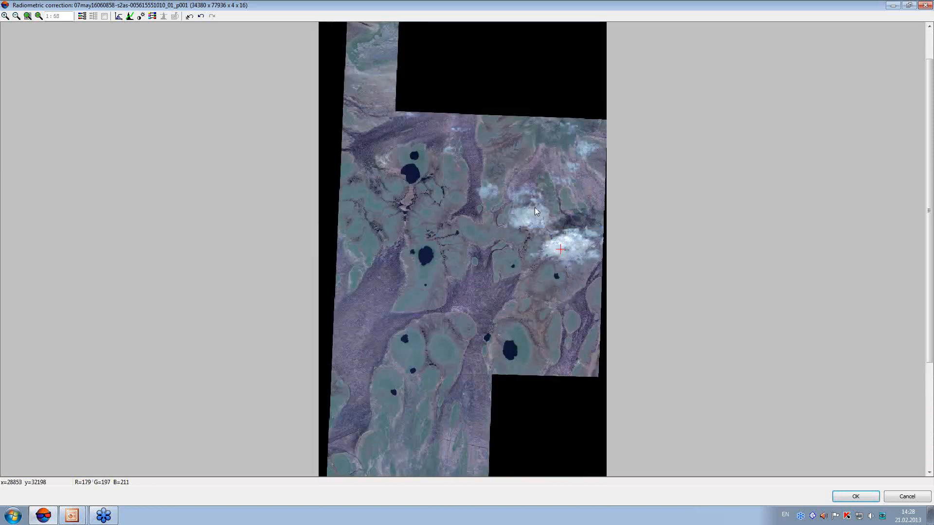
# Switch to the slide presentation and review the slides on the semiautomatic technique of radiometric correction
pyautogui.hotkey('alt', 'Tab')
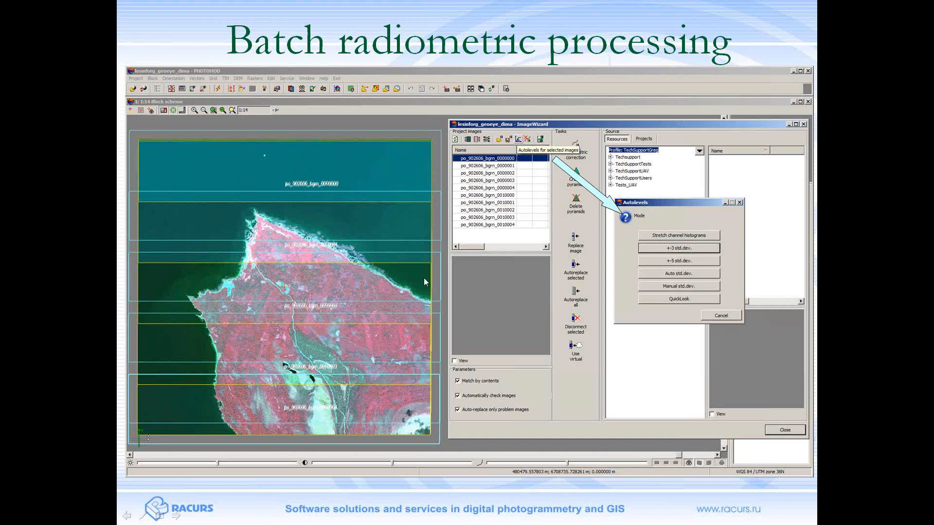
pyautogui.click(424, 278)
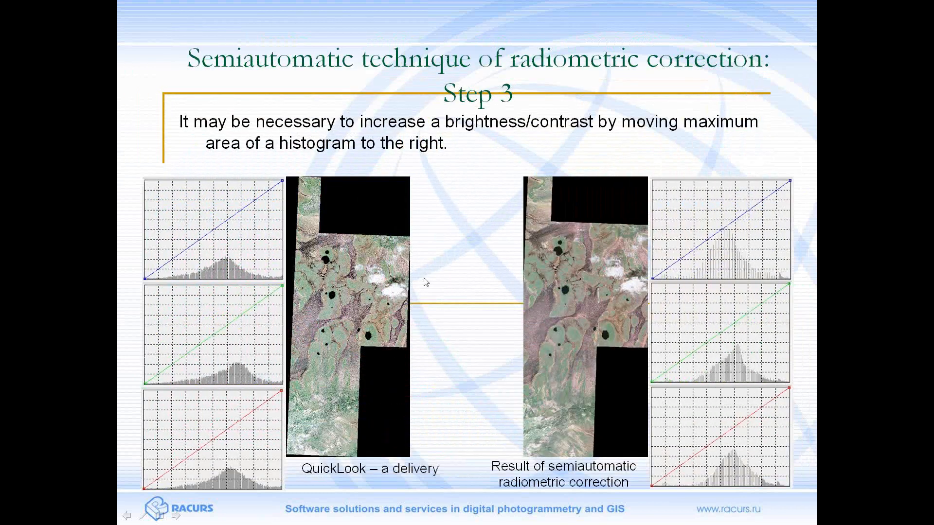
pyautogui.press('Left')
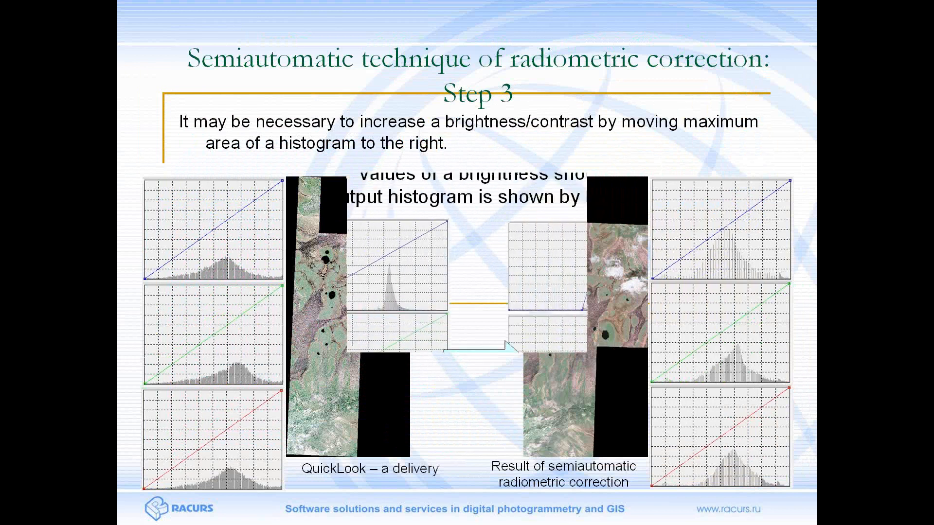
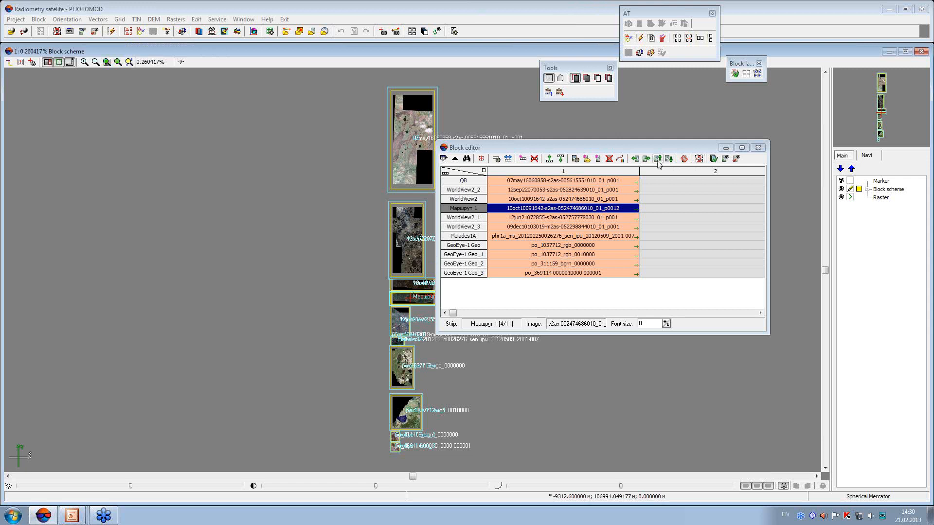
# Open radiometric correction for the selected image in strip Маршрут 1 and reset its earlier corrections
pyautogui.click(620, 159)
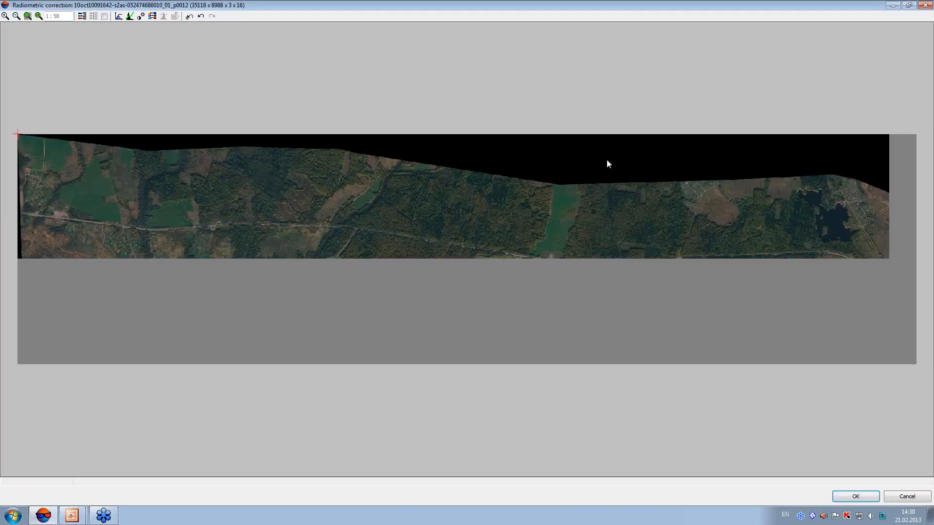
pyautogui.click(189, 16)
pyautogui.click(122, 17)
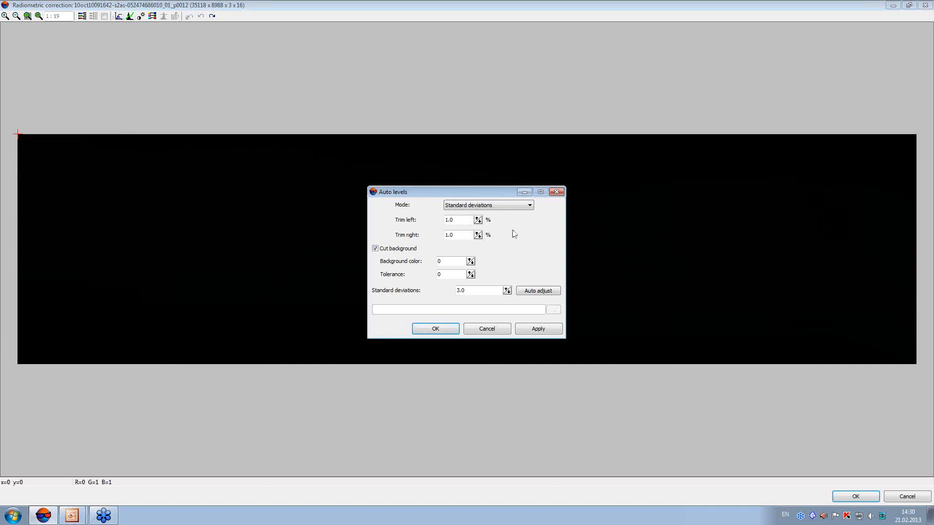
pyautogui.click(504, 330)
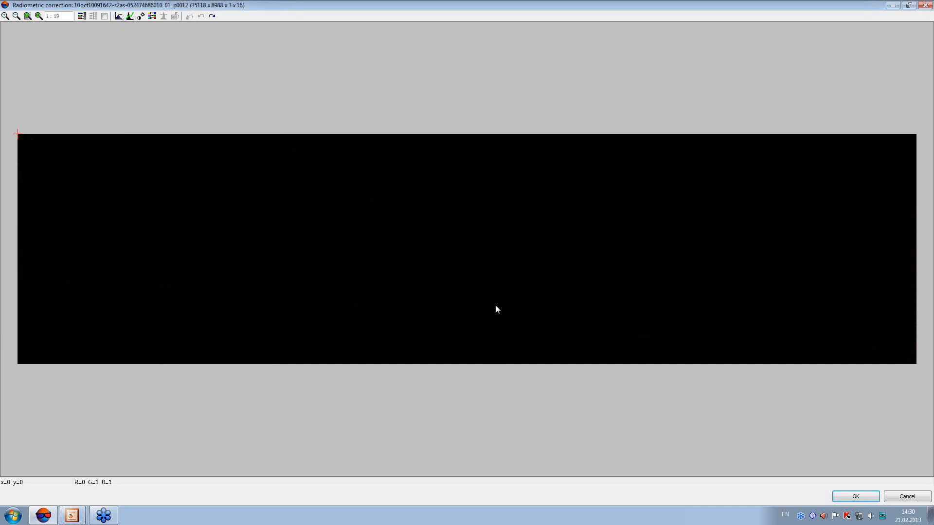
# Brighten all channels with a curve point at 12775 in, 65535 out, and apply the curves
pyautogui.click(129, 17)
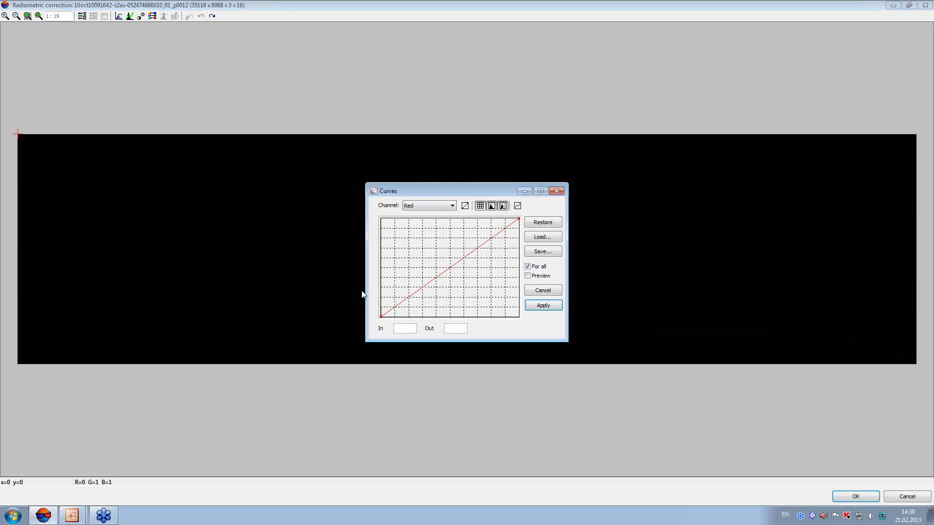
pyautogui.moveTo(366, 290); pyautogui.dragTo(197, 307)
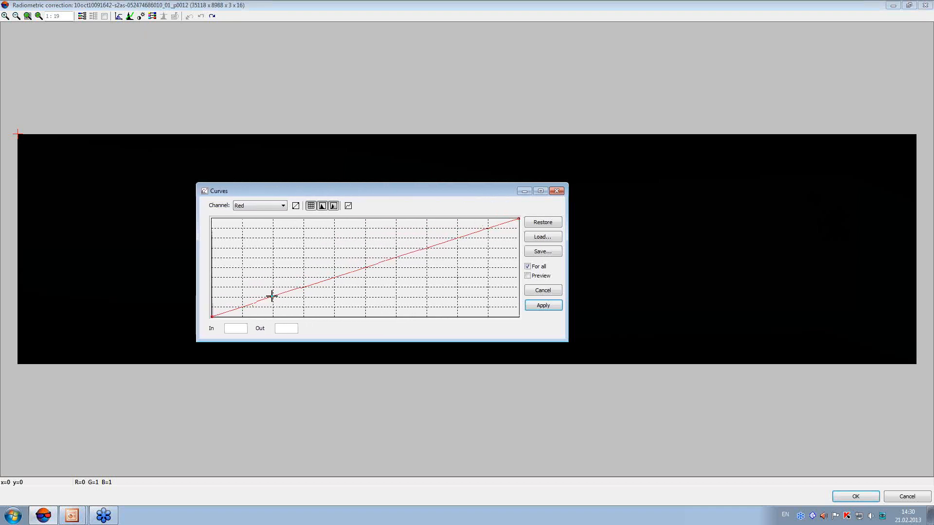
pyautogui.moveTo(271, 295); pyautogui.dragTo(271, 217)
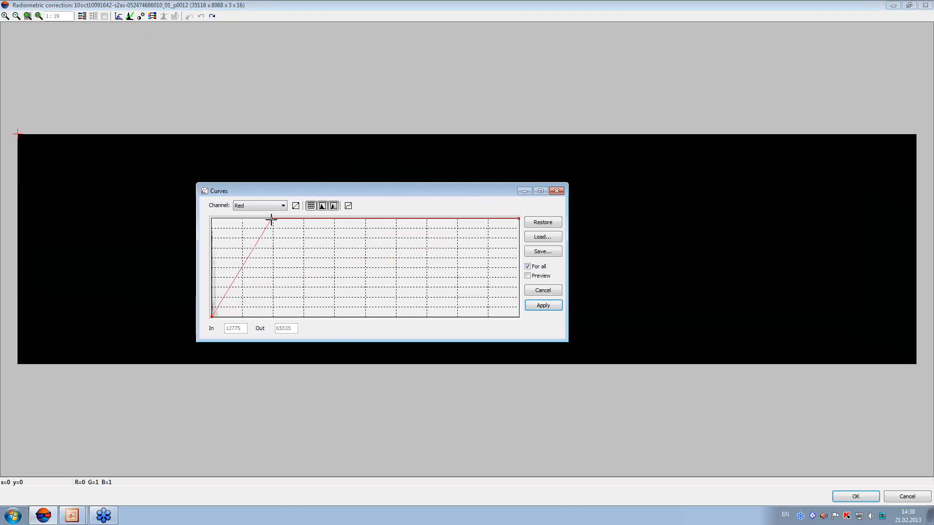
pyautogui.click(543, 305)
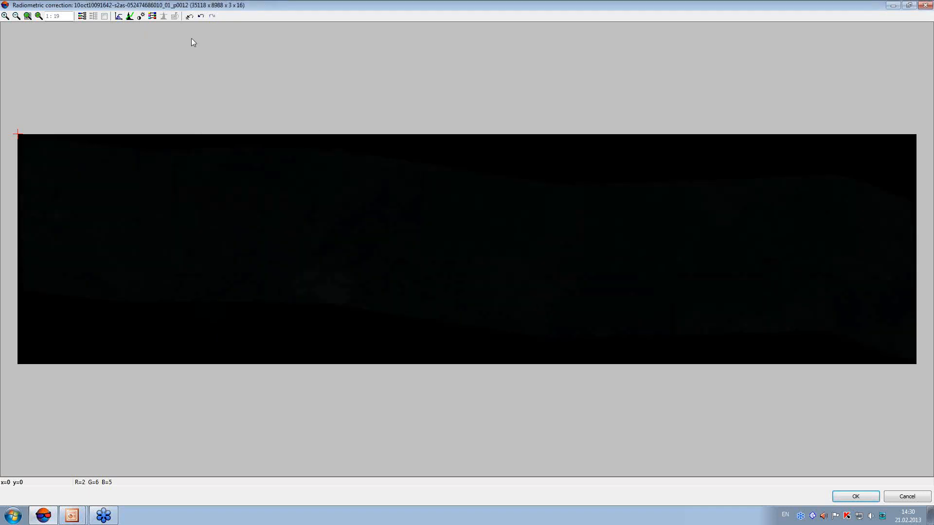
# Brighten all channels again with a curve point at 13014 in, 65535 out, and apply the curves
pyautogui.click(130, 16)
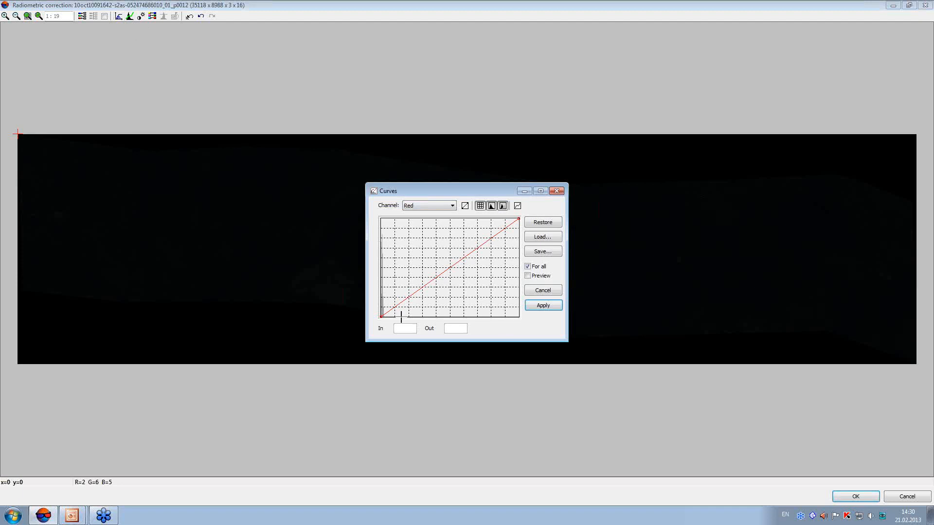
pyautogui.moveTo(367, 307); pyautogui.dragTo(230, 307)
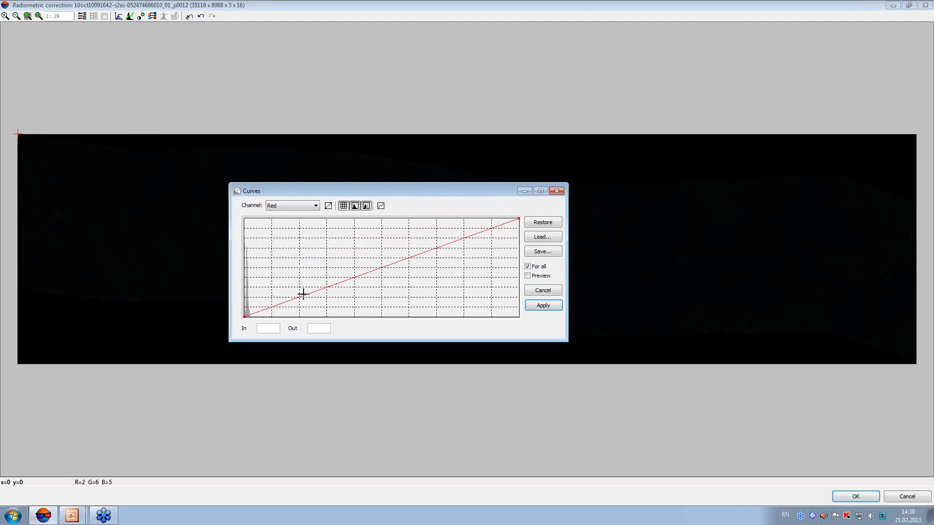
pyautogui.moveTo(299, 298); pyautogui.dragTo(299, 220)
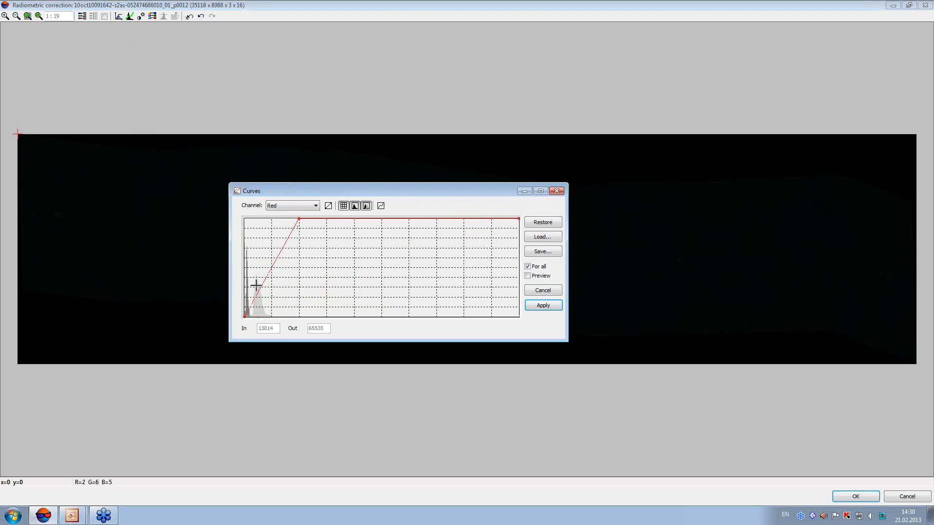
pyautogui.click(555, 305)
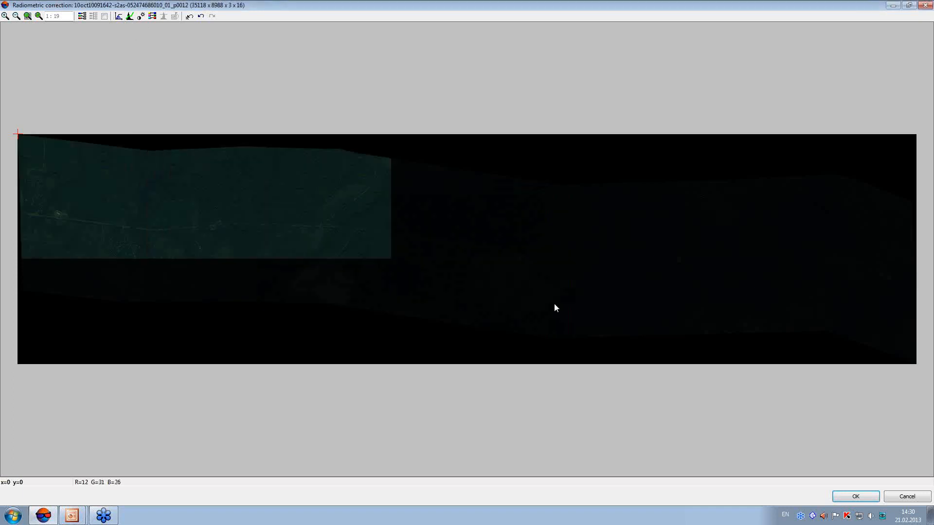
pyautogui.click(59, 214)
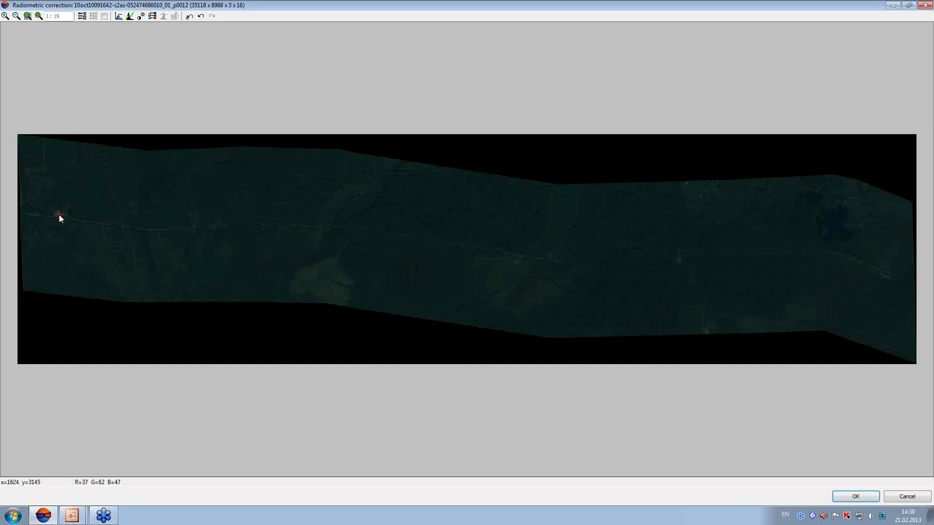
pyautogui.scroll(2, 58, 214)
pyautogui.scroll(1, 59, 216)
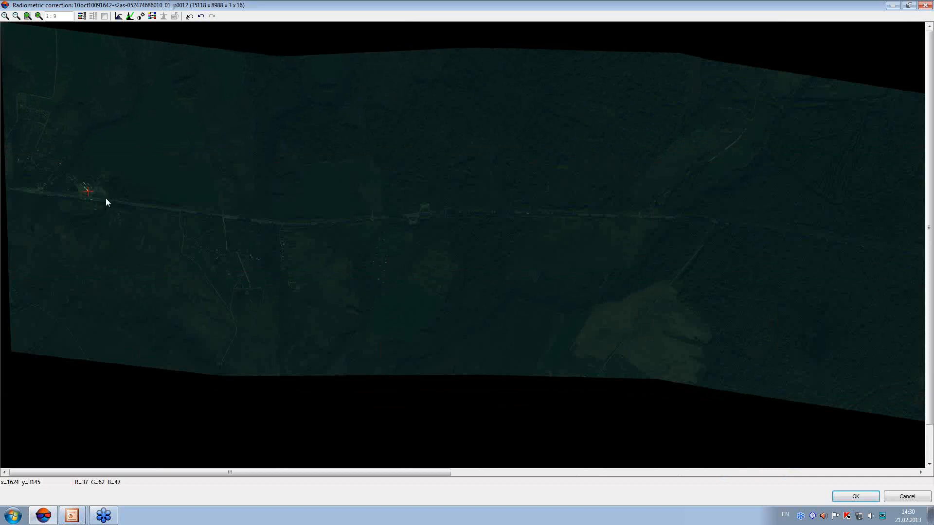
pyautogui.click(129, 16)
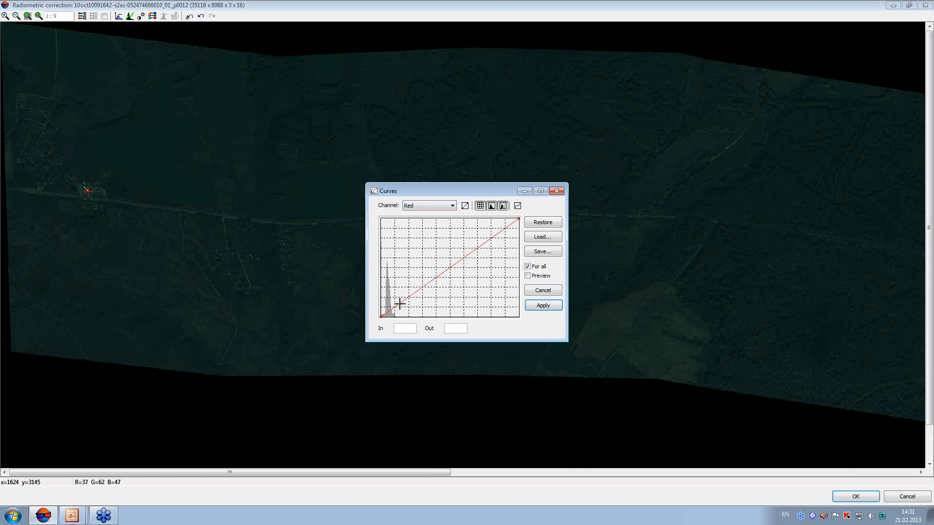
pyautogui.moveTo(567, 269); pyautogui.dragTo(683, 270)
pyautogui.moveTo(387, 315); pyautogui.dragTo(410, 273)
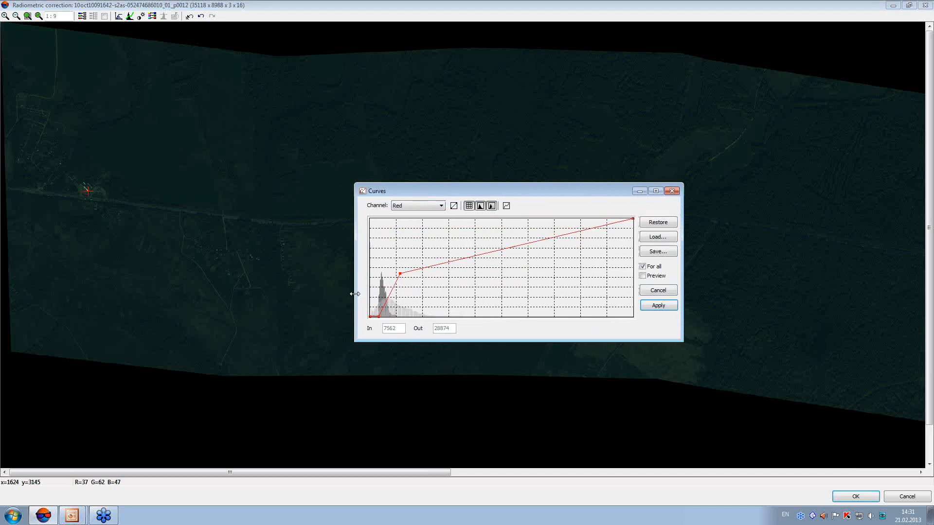
pyautogui.click(659, 292)
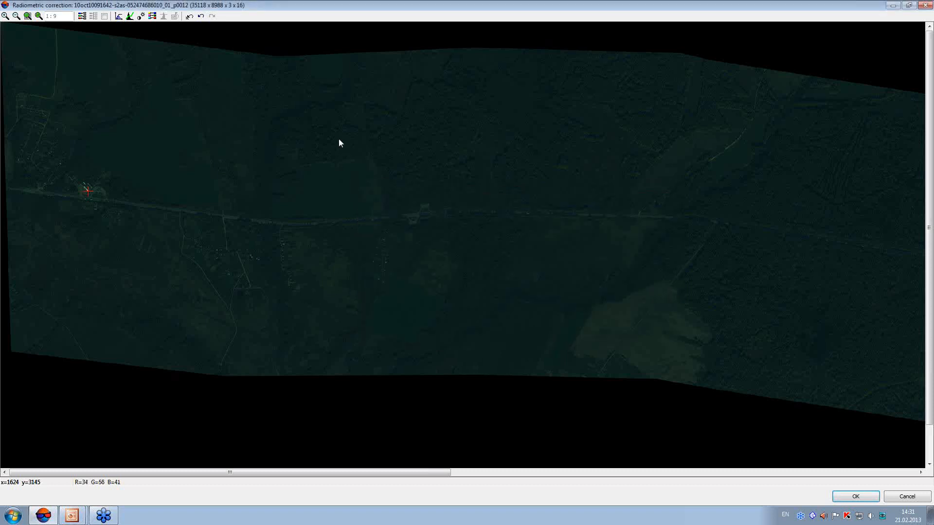
# With preview on, shape only the Red curve with points at about 1654 in, 0 out, 9051 in, 32443 out, and 19410 in, 46718 out, and apply
pyautogui.click(130, 17)
pyautogui.click(533, 276)
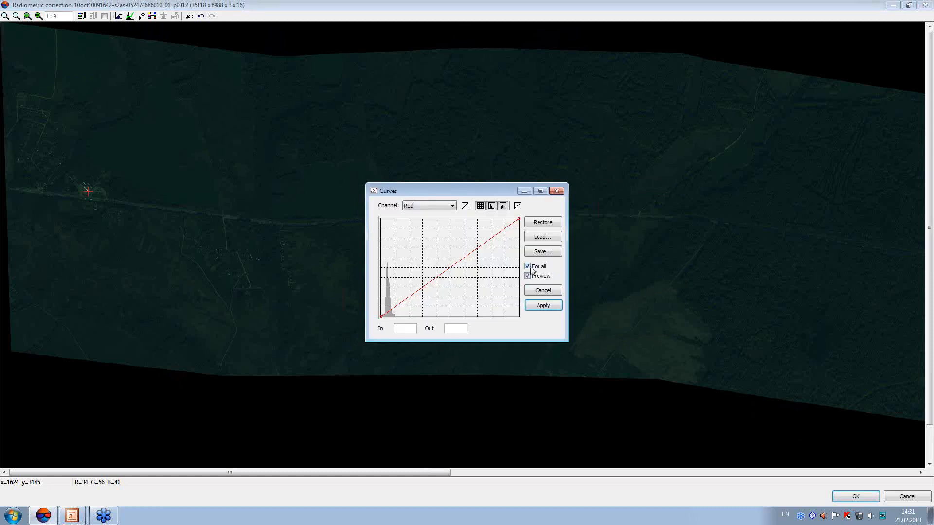
pyautogui.moveTo(568, 266); pyautogui.dragTo(723, 266)
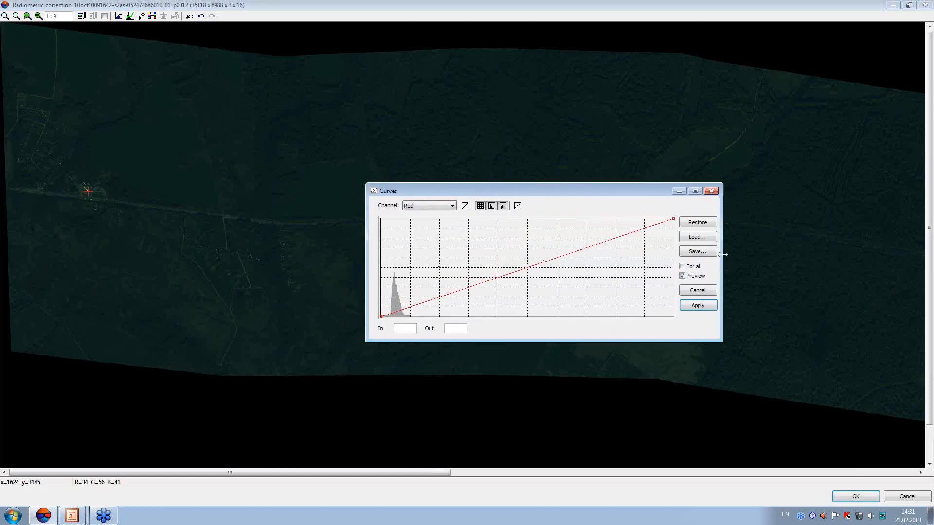
pyautogui.moveTo(387, 311); pyautogui.dragTo(389, 320)
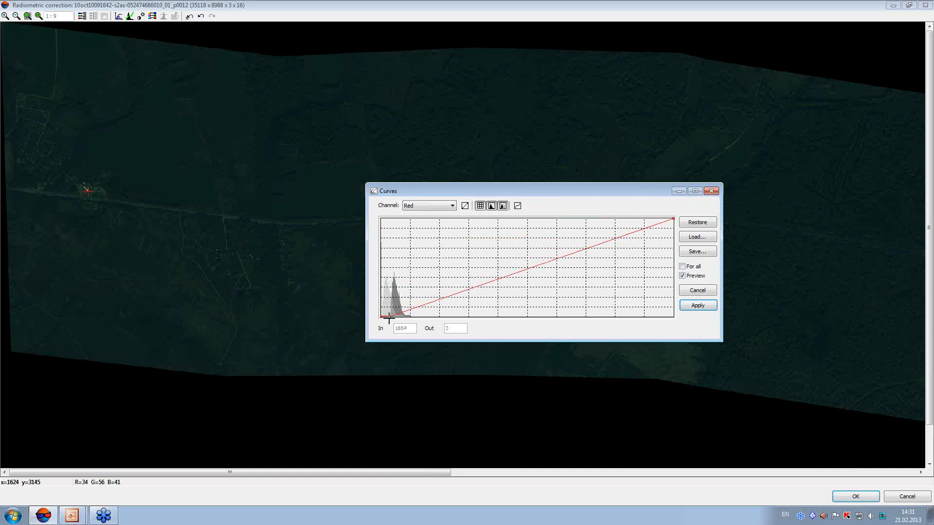
pyautogui.click(413, 268)
pyautogui.moveTo(413, 268); pyautogui.dragTo(422, 268)
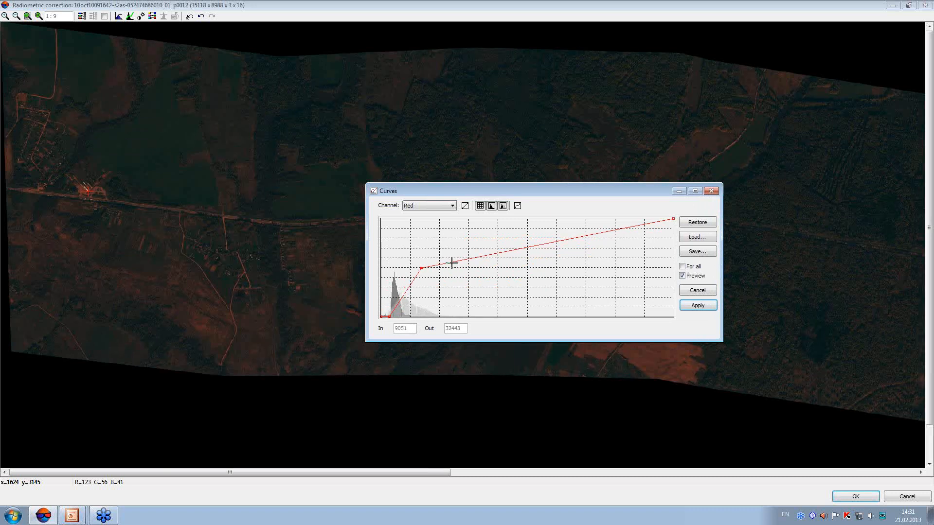
pyautogui.moveTo(463, 260); pyautogui.dragTo(462, 247)
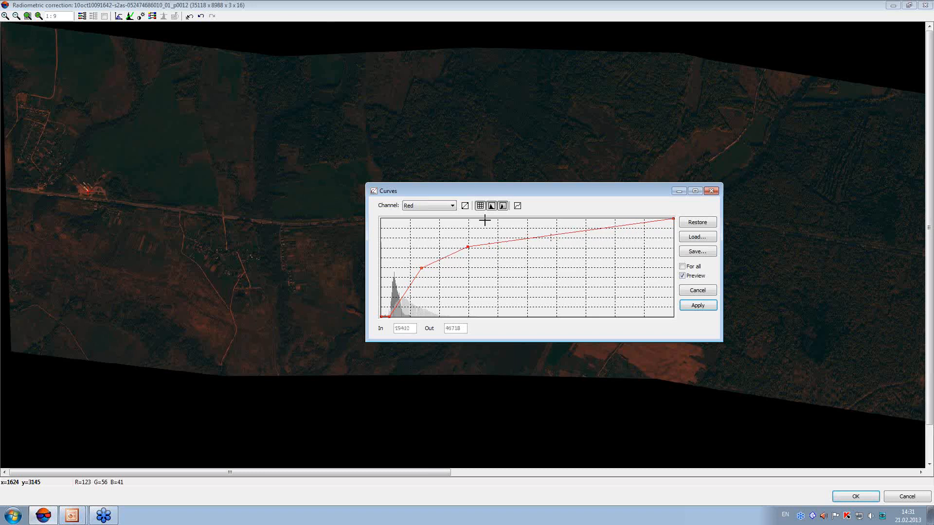
pyautogui.click(695, 306)
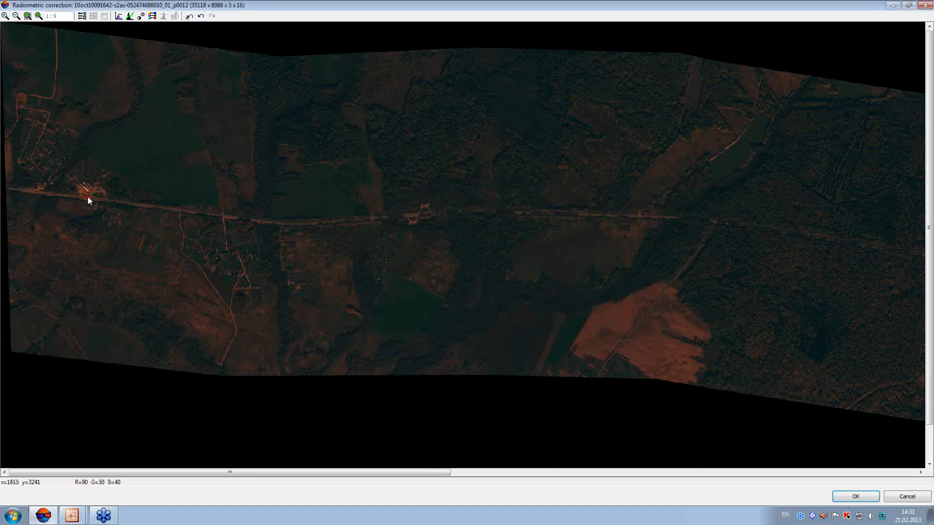
# Try shaping the Green curve for all channels with points at 5902 in, 0 out, and 19704 in, 37310 out
pyautogui.scroll(9, 88, 195)
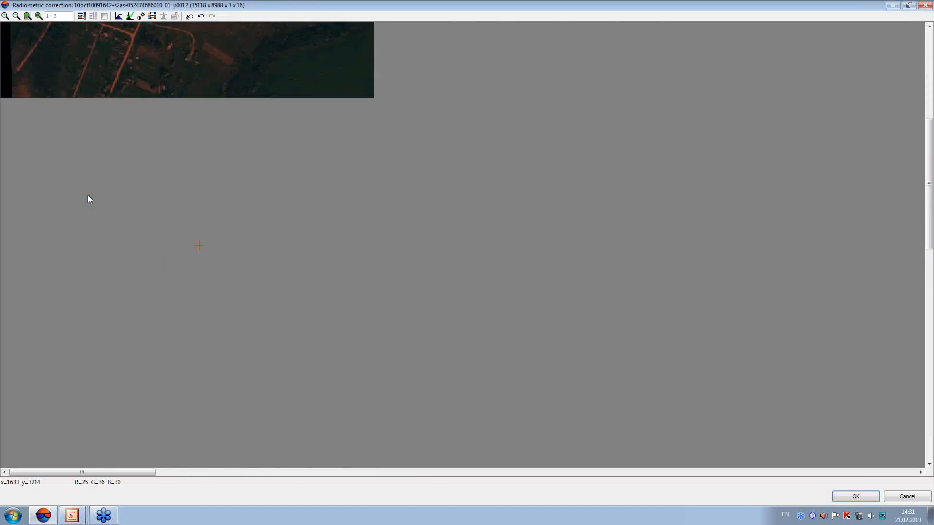
pyautogui.scroll(1, 89, 200)
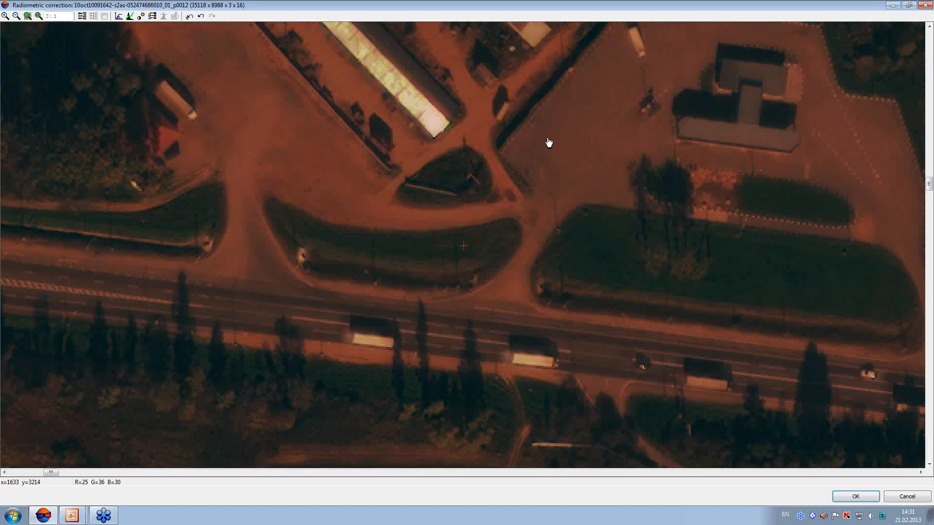
pyautogui.moveTo(524, 132); pyautogui.dragTo(463, 242)
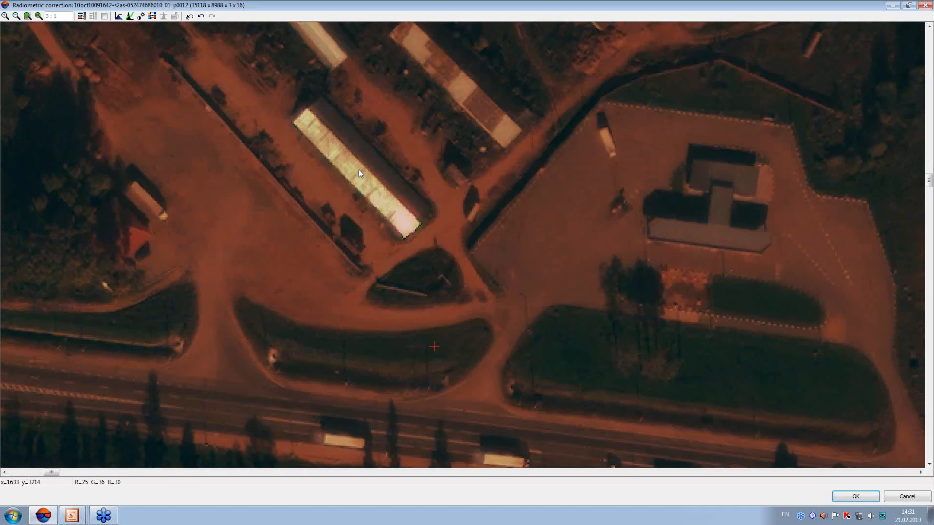
pyautogui.click(131, 17)
pyautogui.moveTo(415, 194); pyautogui.dragTo(487, 227)
pyautogui.moveTo(438, 303); pyautogui.dragTo(208, 302)
pyautogui.moveTo(363, 225); pyautogui.dragTo(344, 266)
pyautogui.click(275, 278)
pyautogui.click(267, 293)
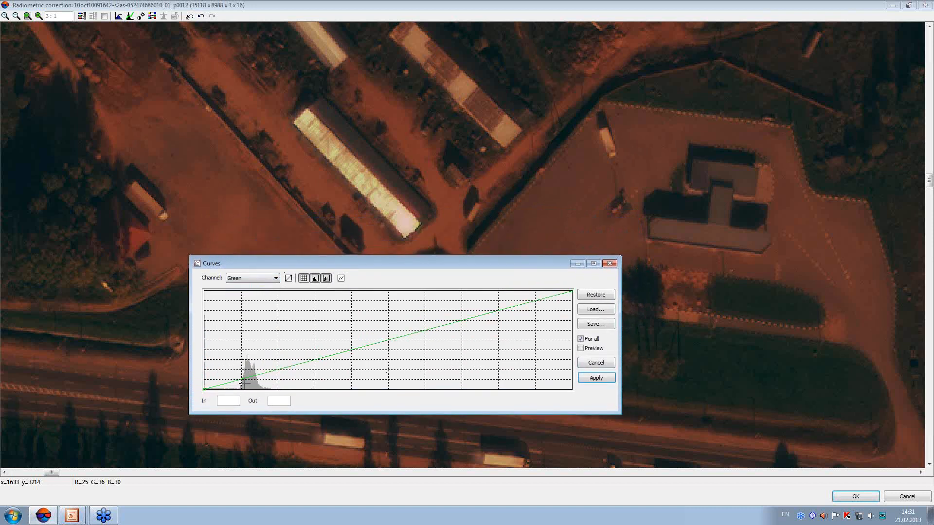
pyautogui.moveTo(233, 383); pyautogui.dragTo(237, 389)
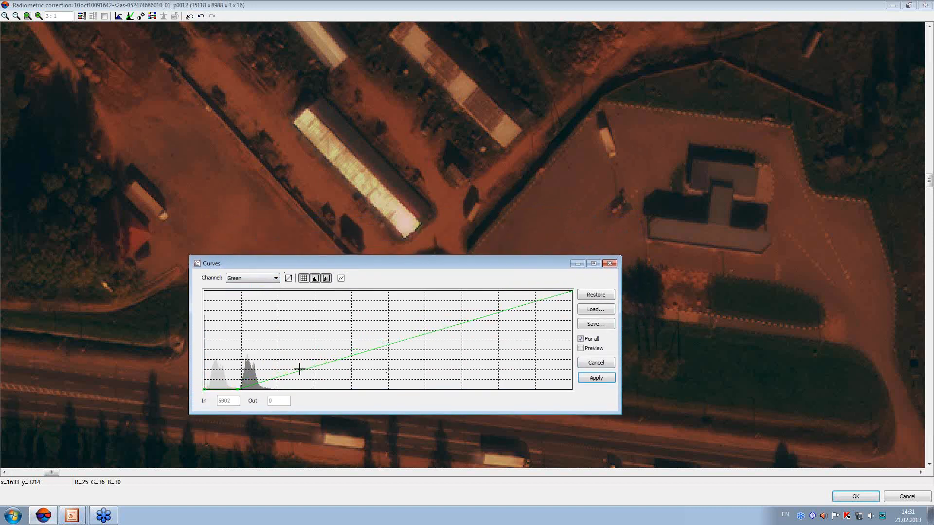
pyautogui.moveTo(313, 366); pyautogui.dragTo(313, 333)
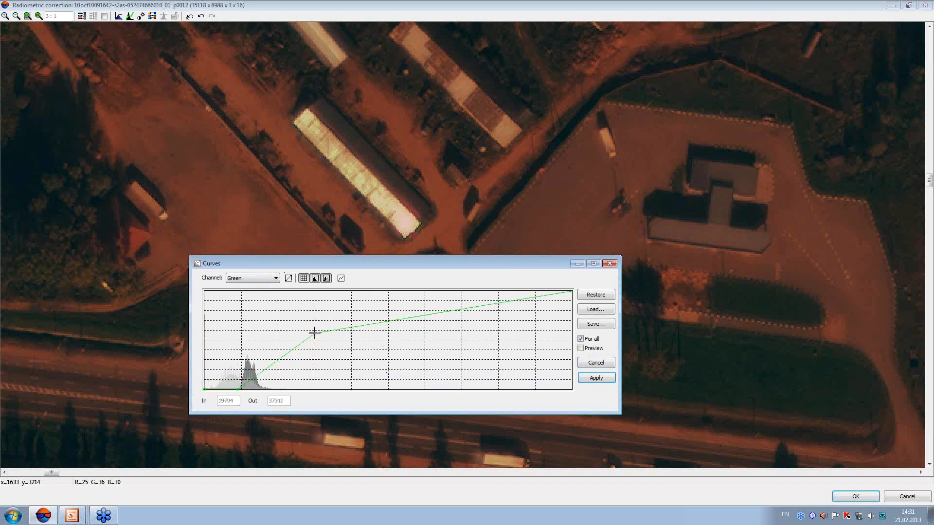
# Limit further curve edits to the Green channel, enable the preview and add a highlight point at 46612 in, 57100 out
pyautogui.click(580, 338)
pyautogui.click(580, 348)
pyautogui.moveTo(315, 334); pyautogui.dragTo(317, 329)
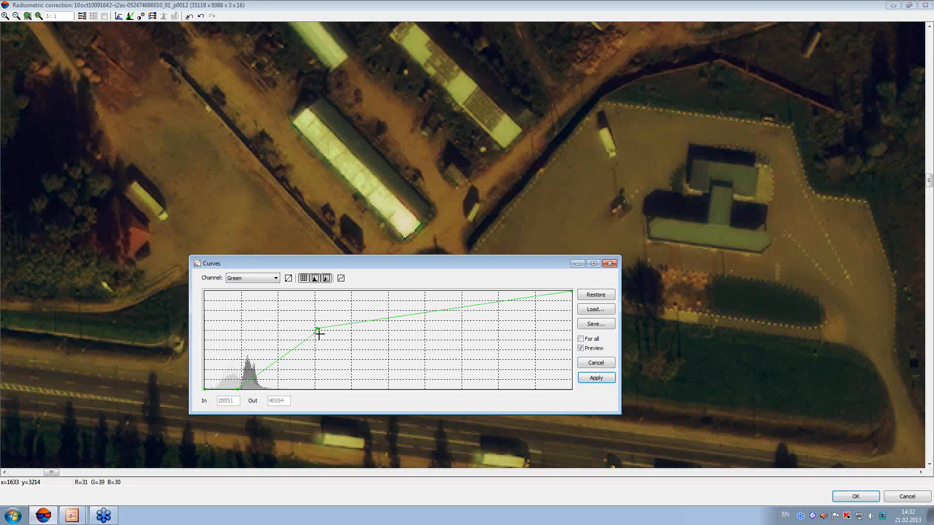
pyautogui.rightClick(316, 329)
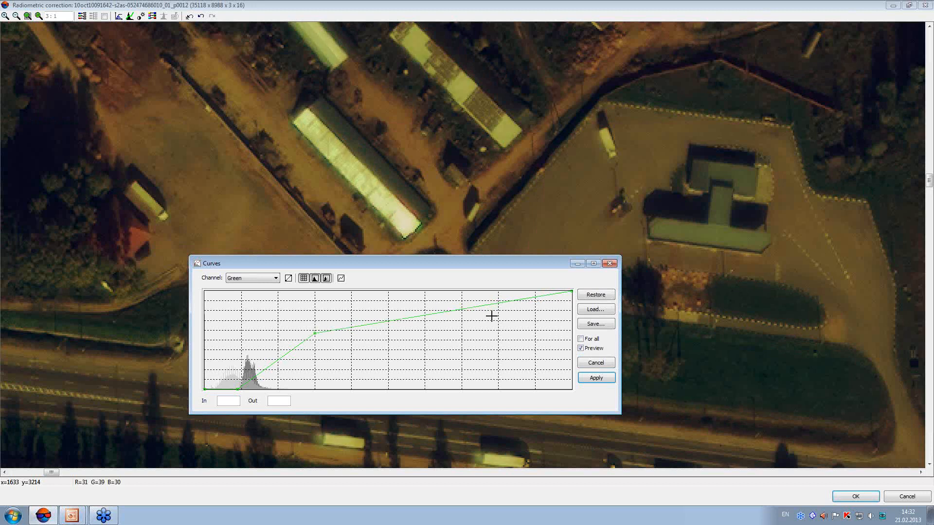
pyautogui.moveTo(463, 309); pyautogui.dragTo(466, 306)
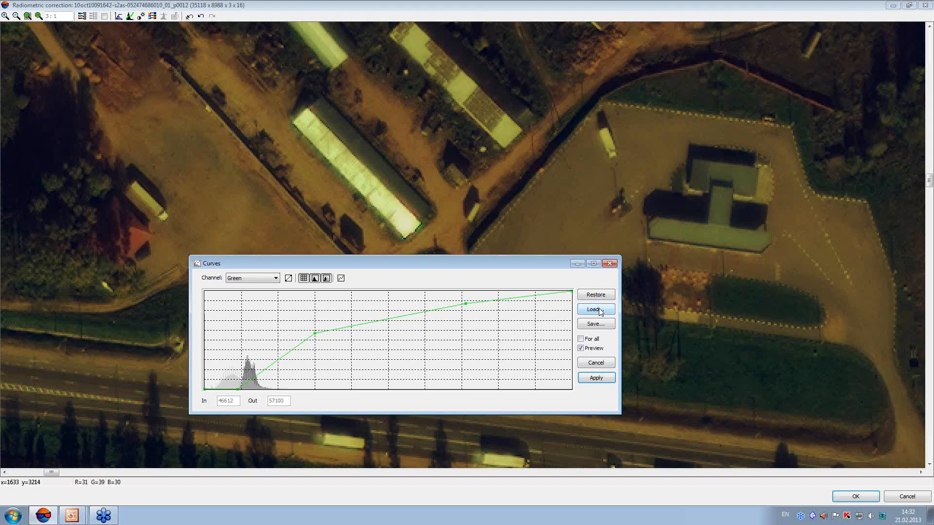
# Try brightening the Blue channel with a curve point at 10415 in, 26603 out, and discard the curve edits
pyautogui.click(274, 282)
pyautogui.click(262, 303)
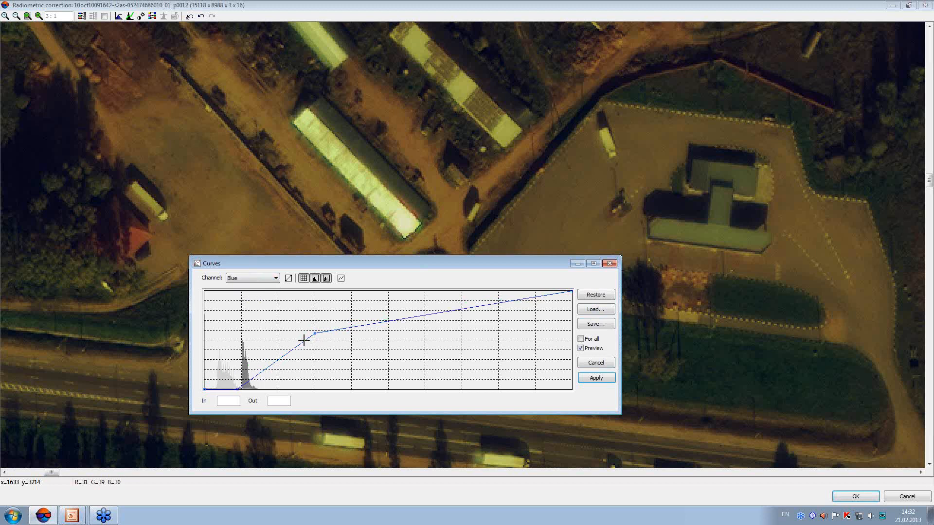
pyautogui.moveTo(311, 332); pyautogui.dragTo(262, 349)
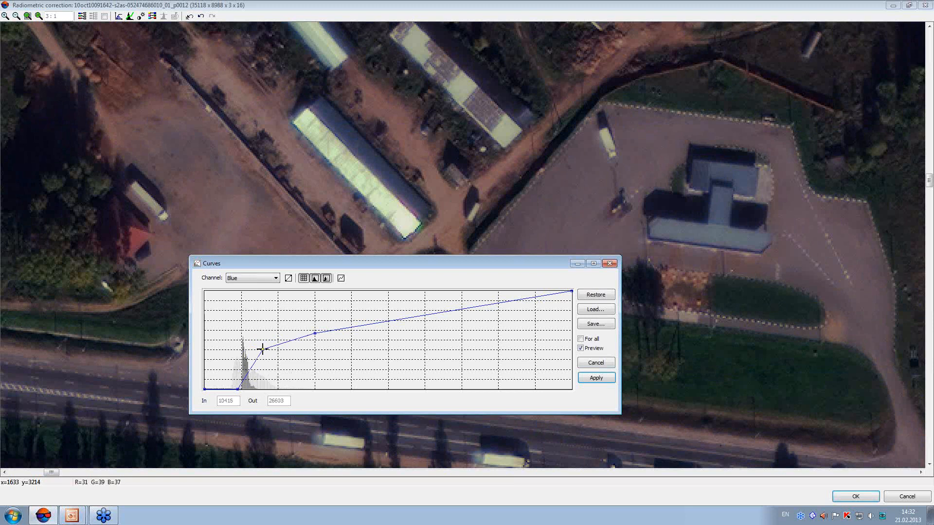
pyautogui.click(597, 363)
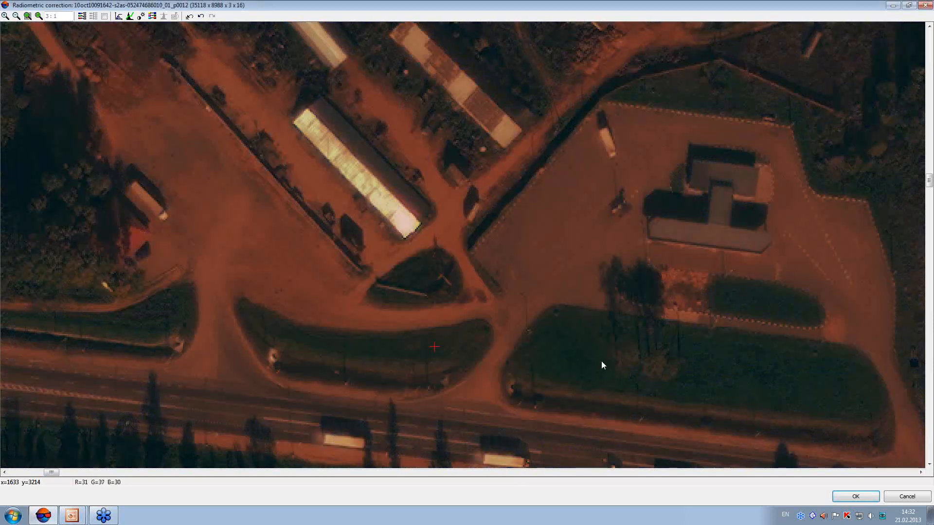
# With the curves shown in an enlarged window, shape only the Green curve with a zero-output shadow point, a point at about 11890 in, 27577 out, and a highlight point
pyautogui.click(130, 16)
pyautogui.click(529, 277)
pyautogui.click(528, 267)
pyautogui.moveTo(567, 272); pyautogui.dragTo(807, 296)
pyautogui.moveTo(631, 190); pyautogui.dragTo(539, 250)
pyautogui.click(360, 267)
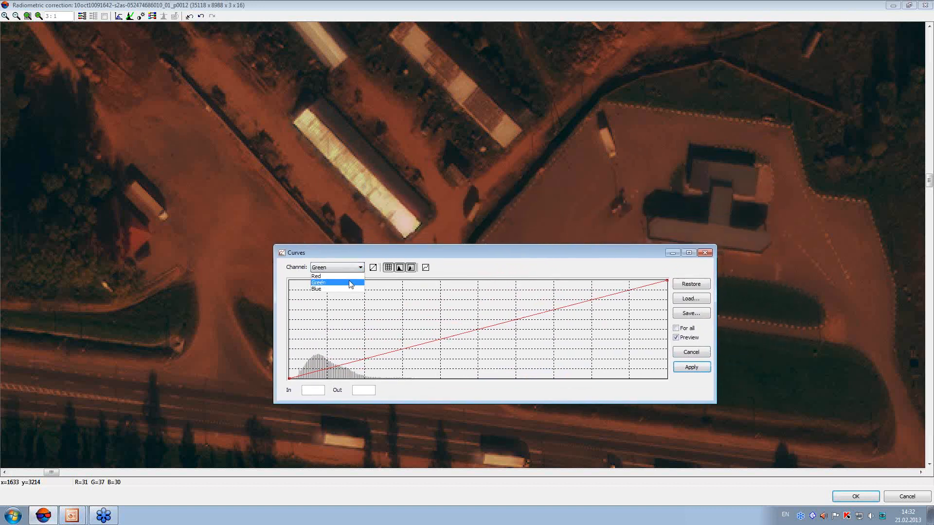
pyautogui.click(319, 282)
pyautogui.moveTo(321, 371); pyautogui.dragTo(376, 320)
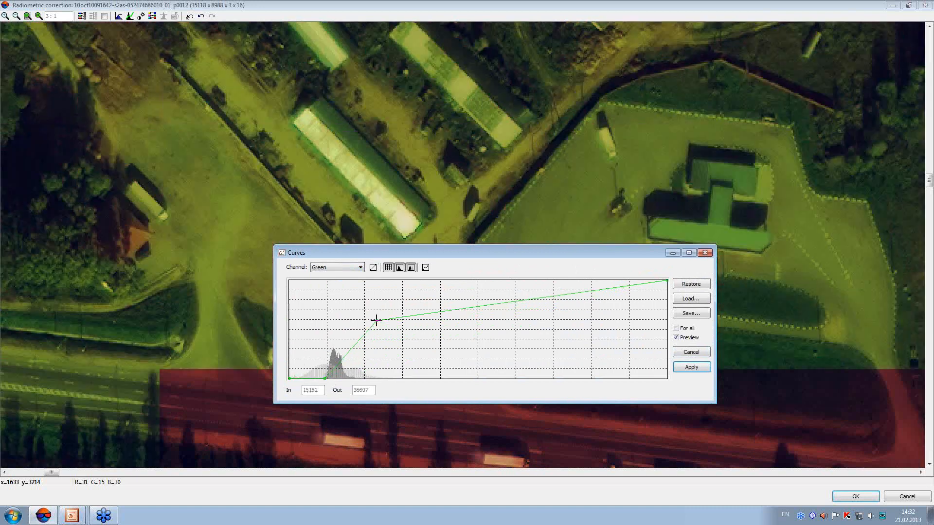
pyautogui.click(448, 309)
pyautogui.moveTo(447, 308); pyautogui.dragTo(458, 308)
pyautogui.moveTo(377, 321); pyautogui.dragTo(358, 337)
# Shape the Blue curve with points at 6373 in, 0 out, 9362 in, 32119 out, and 21253 in, 45096 out, plus a highlight point, and apply
pyautogui.click(353, 268)
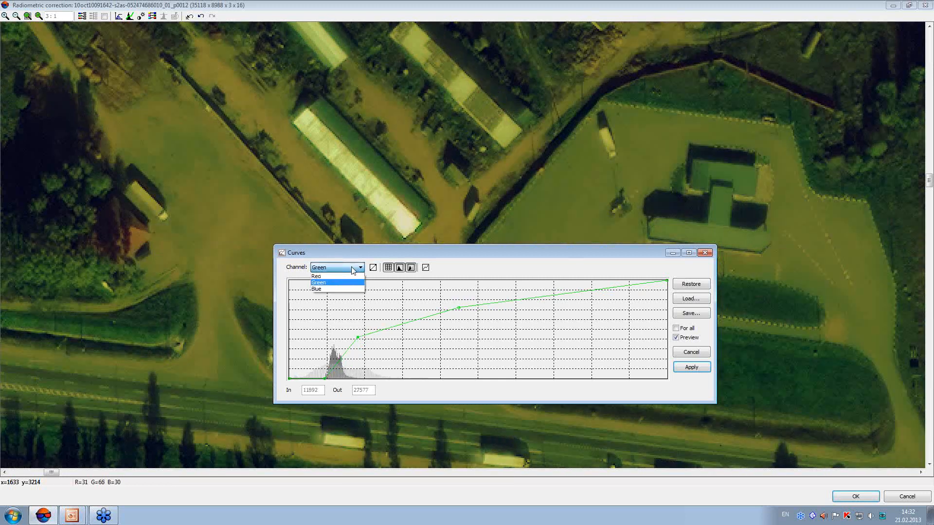
pyautogui.click(346, 289)
pyautogui.moveTo(315, 372); pyautogui.dragTo(324, 378)
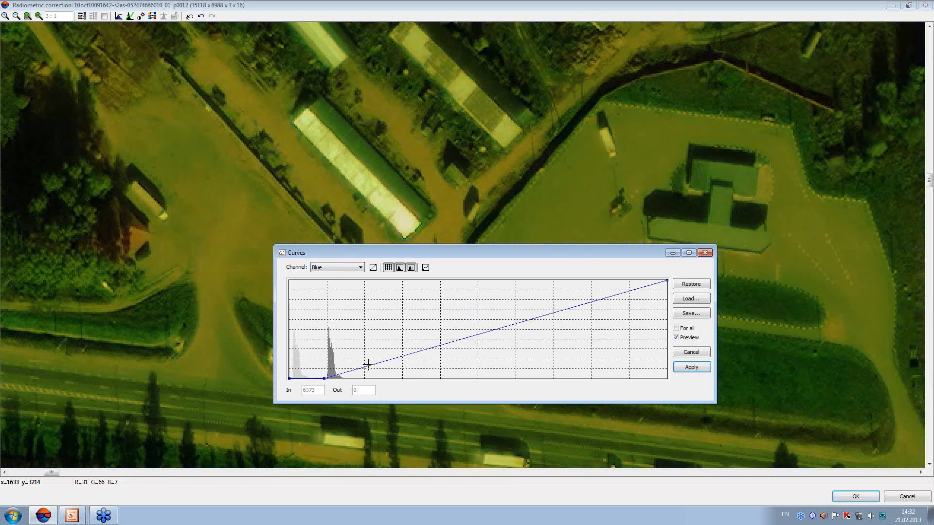
pyautogui.moveTo(367, 348); pyautogui.dragTo(343, 330)
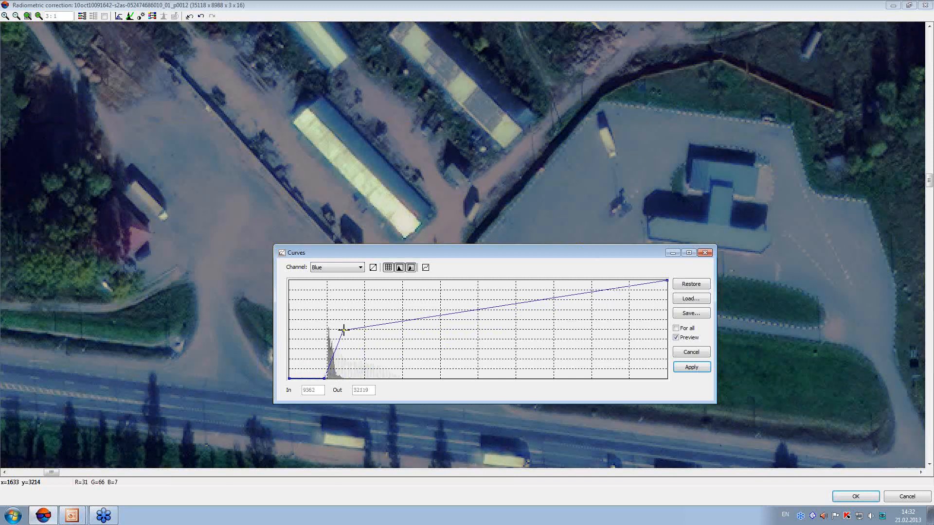
pyautogui.moveTo(410, 319); pyautogui.dragTo(411, 308)
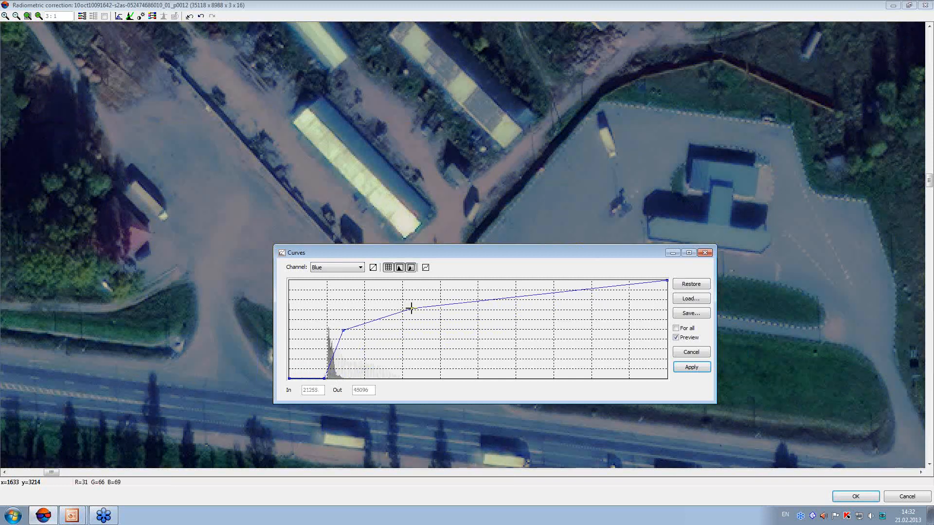
pyautogui.moveTo(472, 301); pyautogui.dragTo(472, 294)
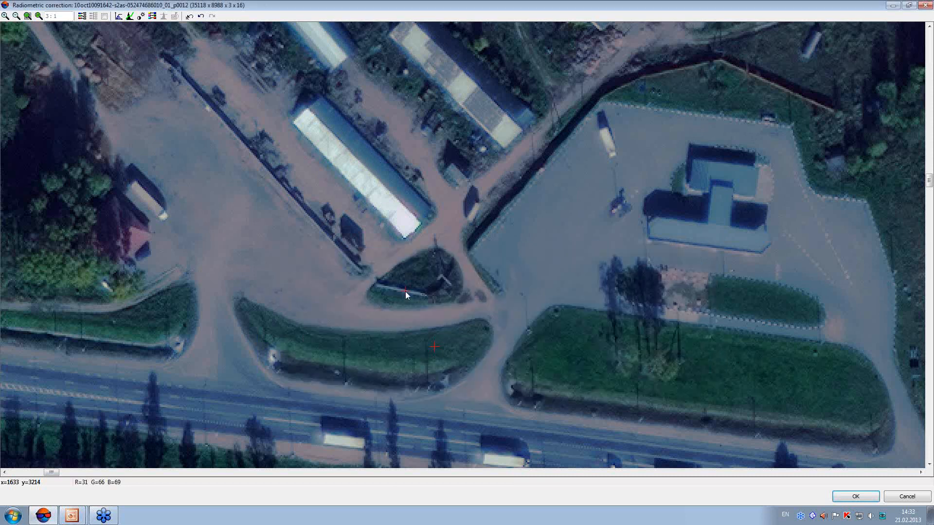
# Check the corrected image at 1:5 scale and close the radiometric correction without saving the changes
pyautogui.scroll(-4, 406, 291)
pyautogui.scroll(-2, 407, 294)
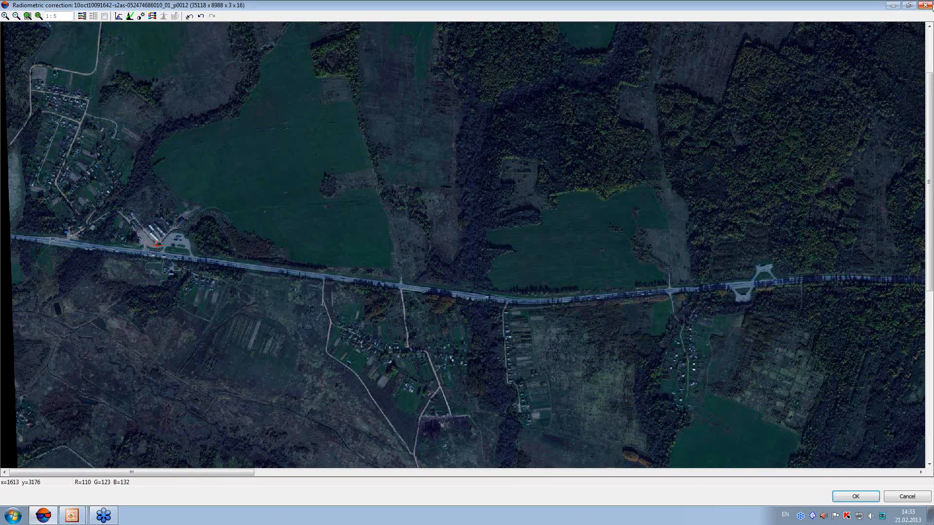
pyautogui.click(927, 6)
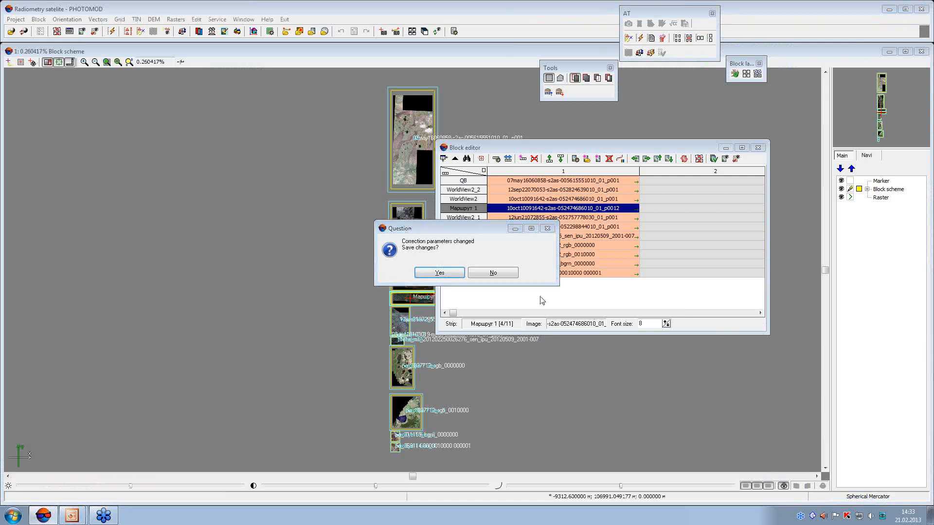
pyautogui.click(497, 275)
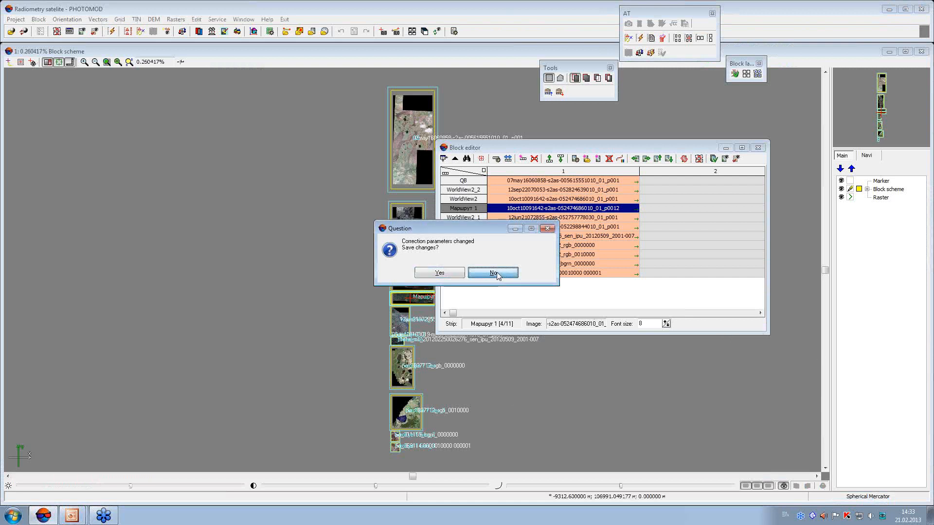